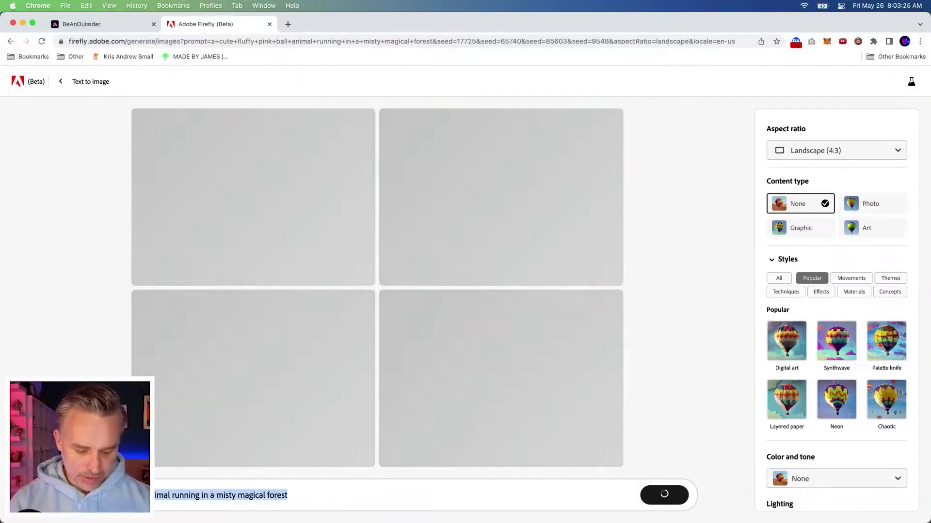
Step: Reuse the Firefly misty-forest pink creature prompt as a Photoshop Generative Fill and generate
left_click(232, 510)
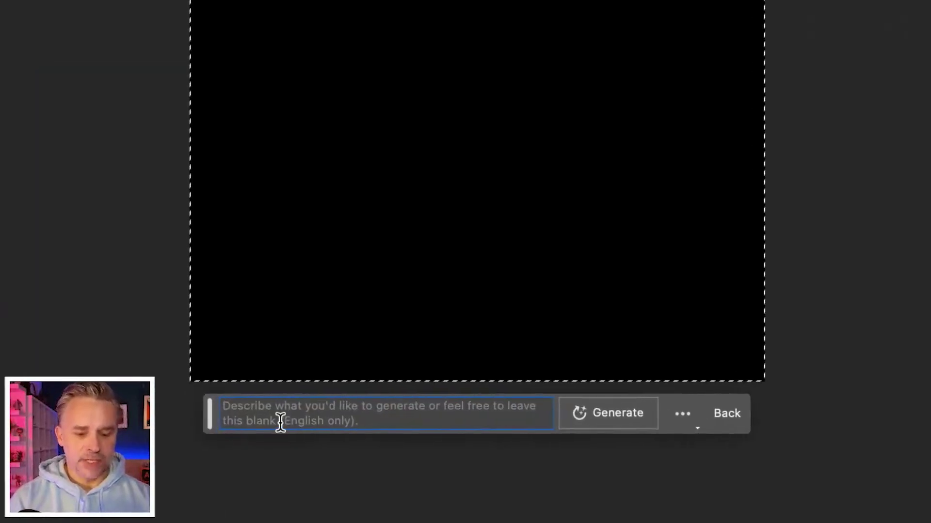
type("a cute fluffy pink ball animal running in a misty magical forest")
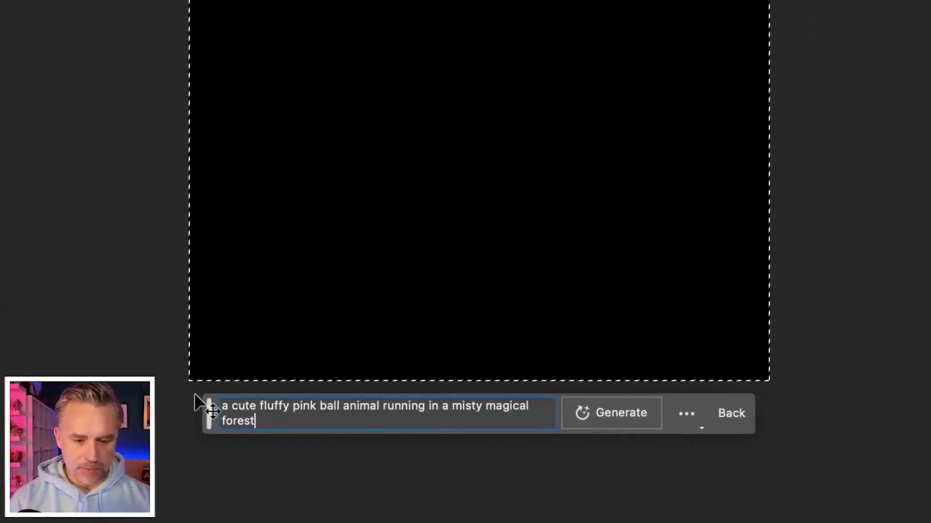
key("Return")
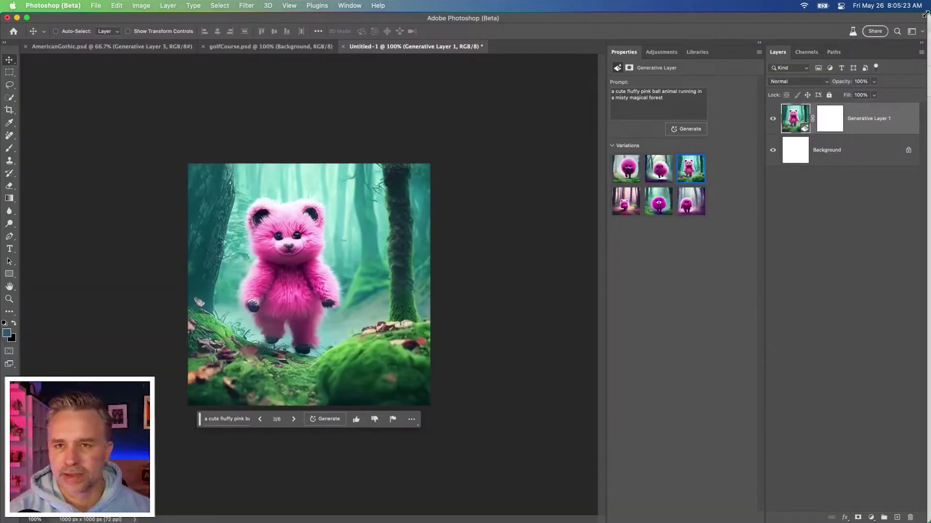
Step: Back in Firefly, regenerate four new pink fluffy creature images from the same prompt
key("super+Tab")
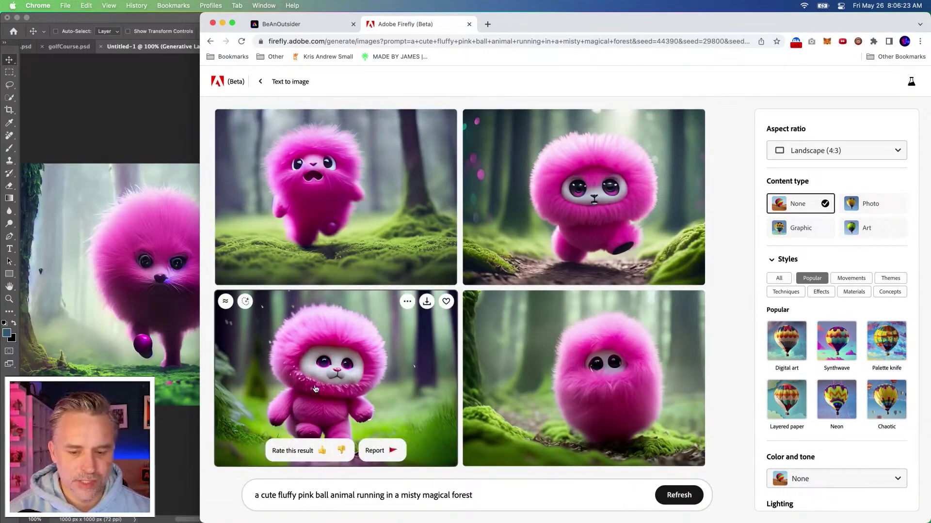
left_click(679, 494)
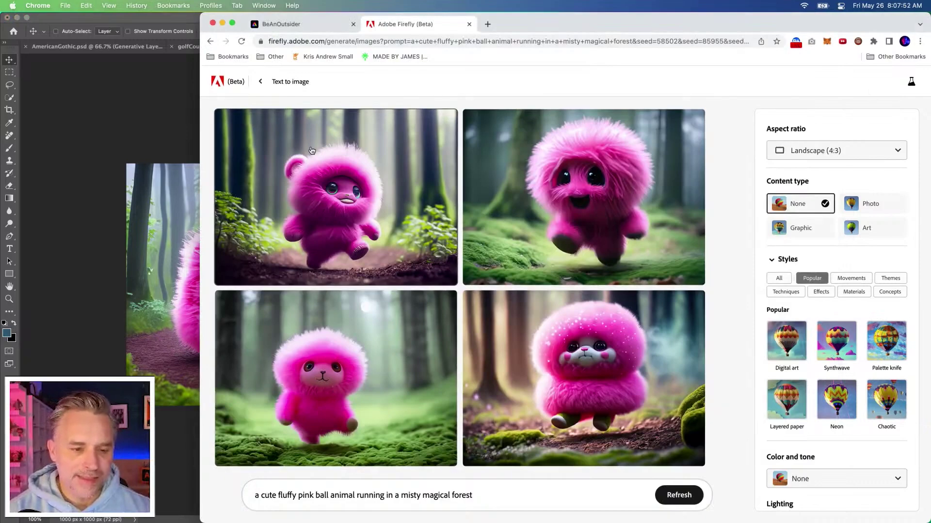
mouse_move(311, 174)
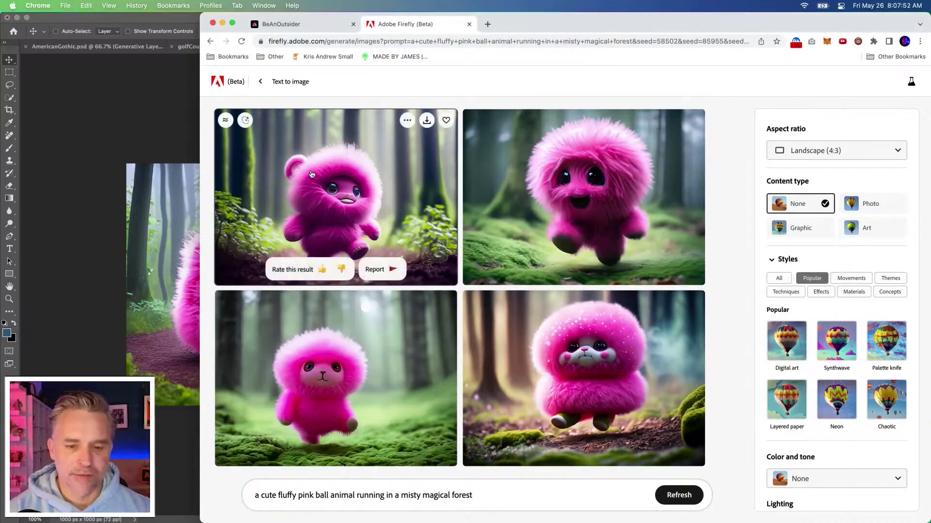
Step: Paint two areas above the creature's head and generate 'black and white striped horns'
left_click(245, 120)
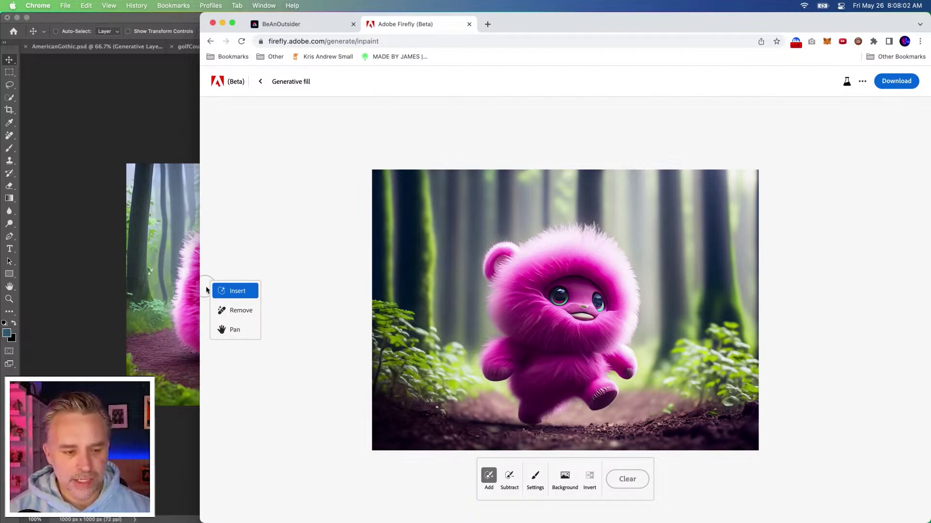
left_click_drag(543, 249, 521, 212)
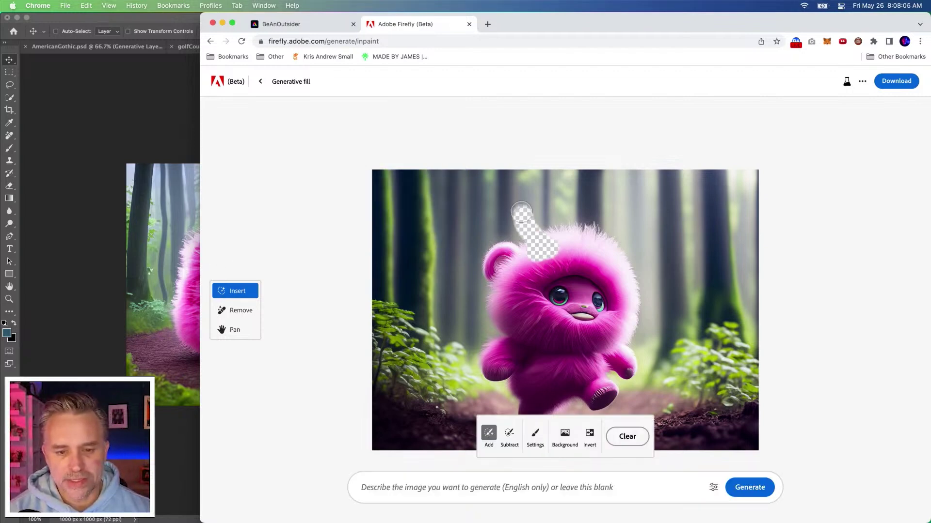
mouse_move(612, 262)
left_mouse_down()
mouse_move(630, 214)
mouse_move(594, 232)
left_mouse_up()
left_click(403, 490)
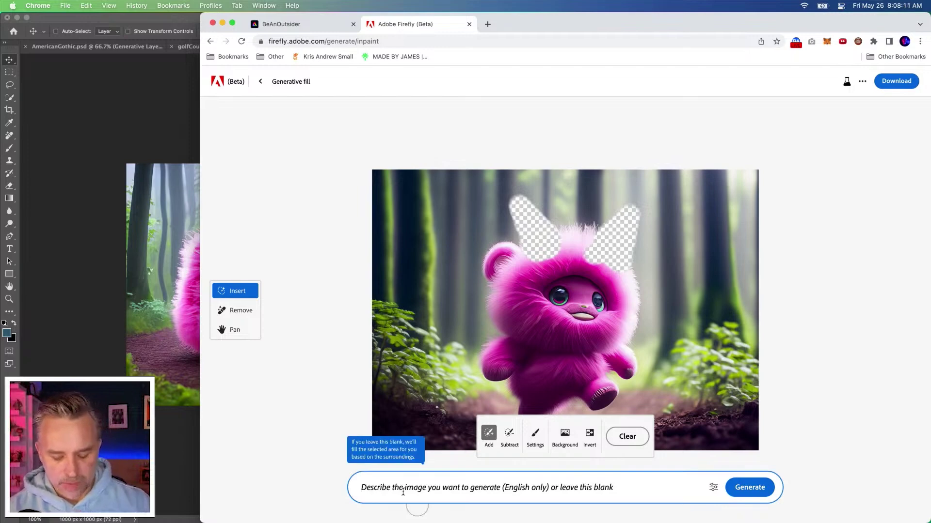
type("bla")
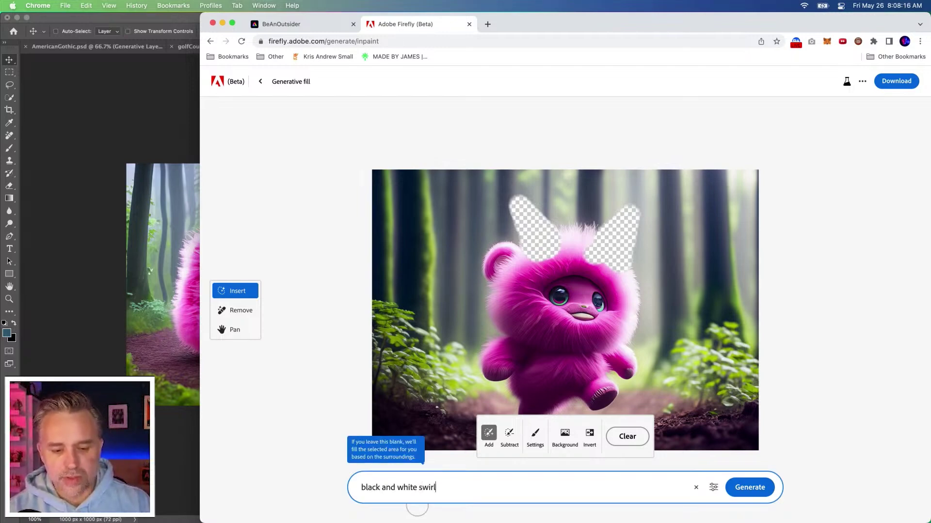
type("ck and white striped horns")
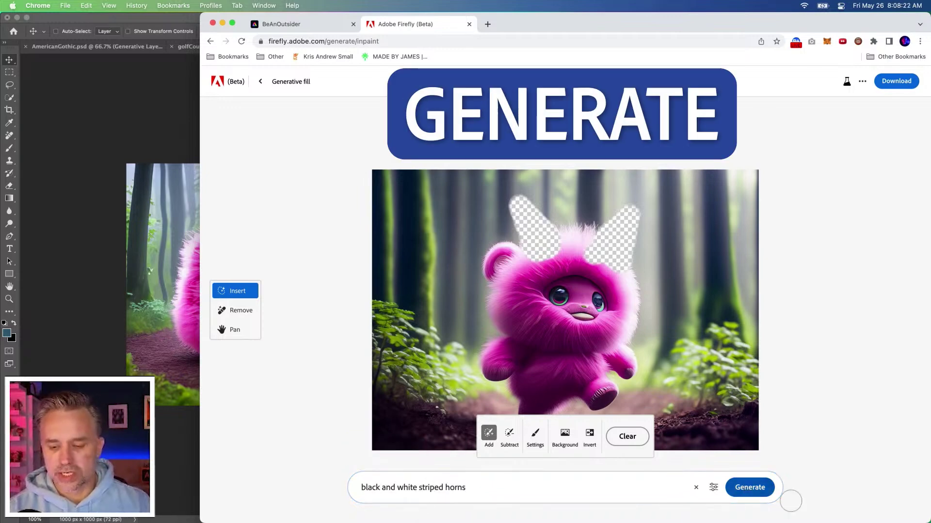
left_click(750, 488)
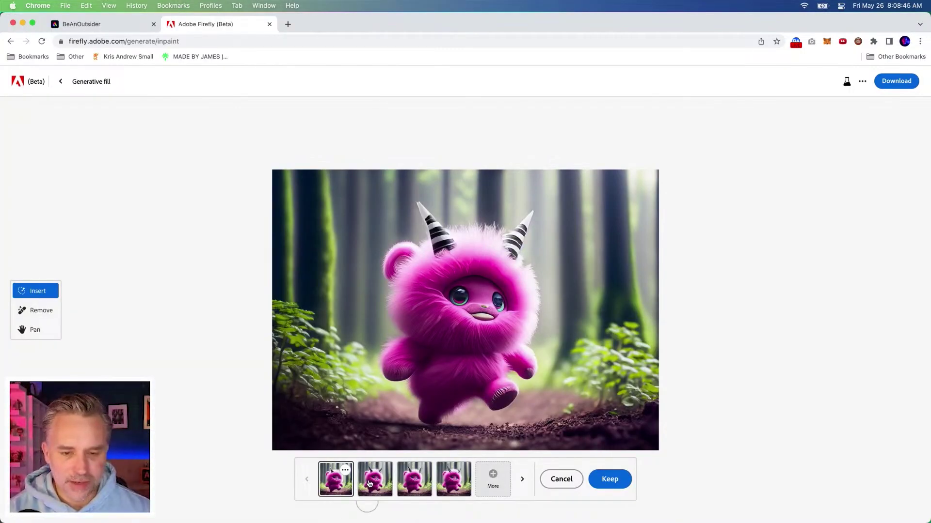
Step: Keep the preferred horn variation and download the image with Content Credentials
left_click(369, 484)
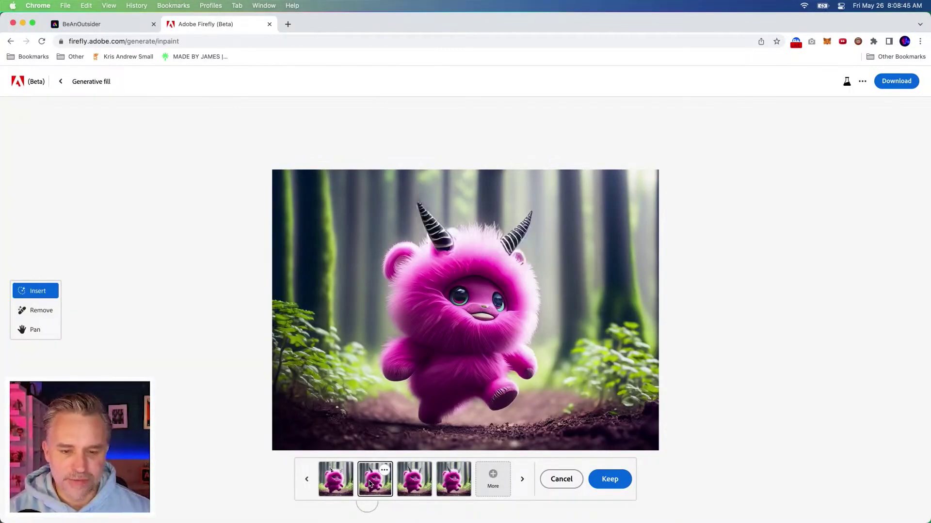
left_click(412, 481)
left_click(609, 479)
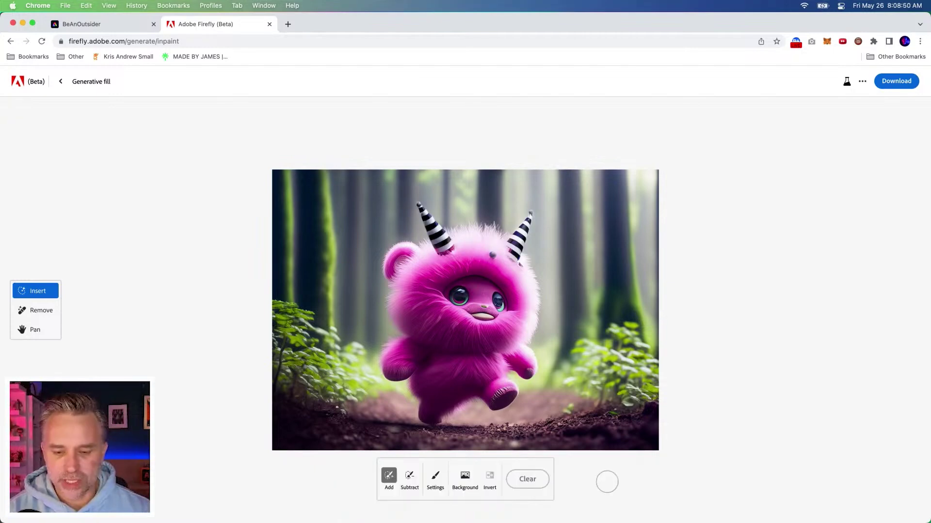
left_click(881, 82)
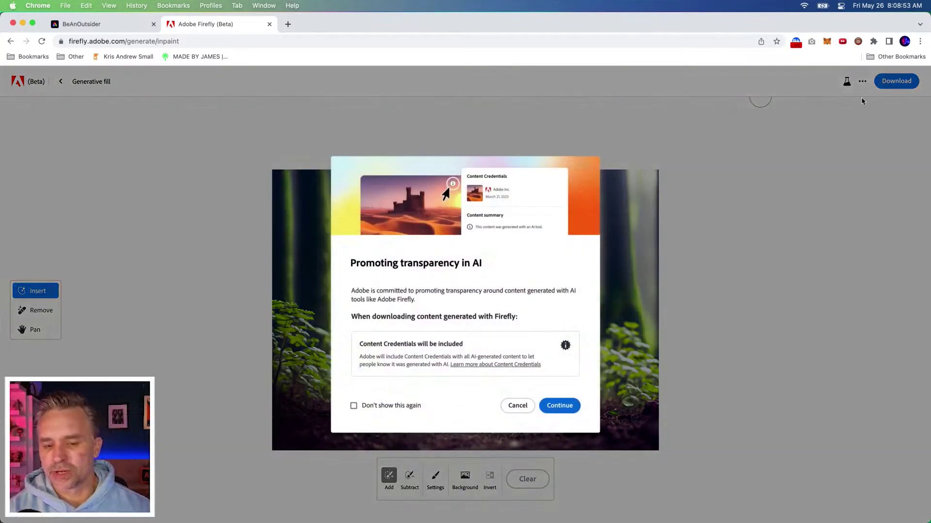
left_click(561, 405)
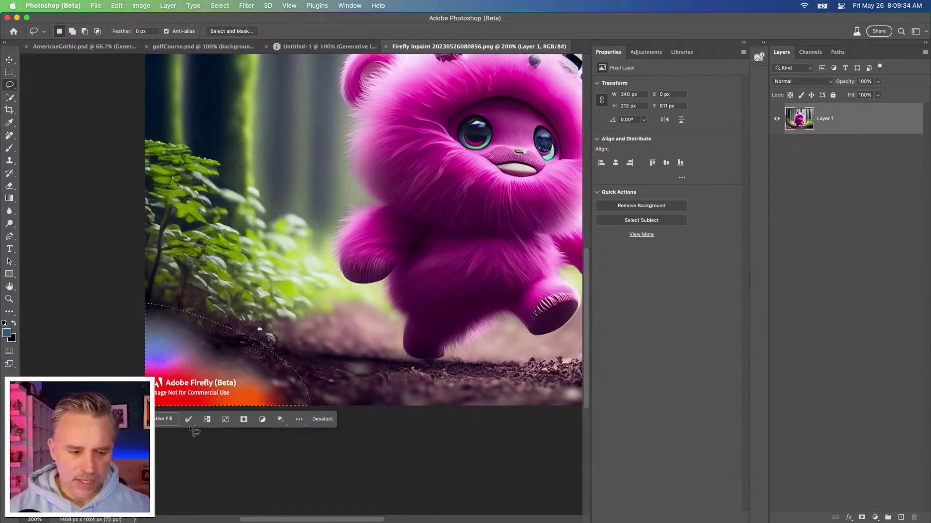
Step: Content-Aware fill the Firefly badge area, then crop outward to enlarge the canvas to 3018 × 1804 px
key("i")
key("shift+BackSpace")
left_click(461, 264)
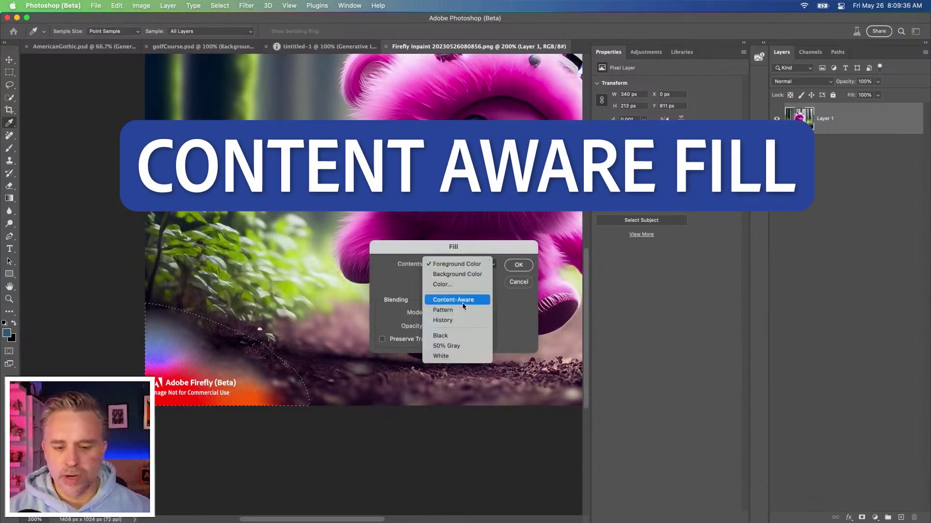
left_click(453, 300)
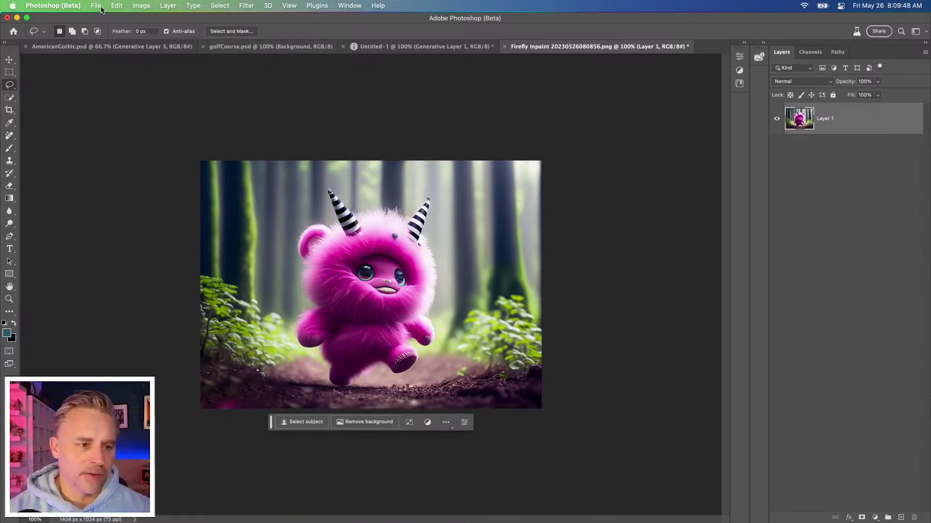
key("c")
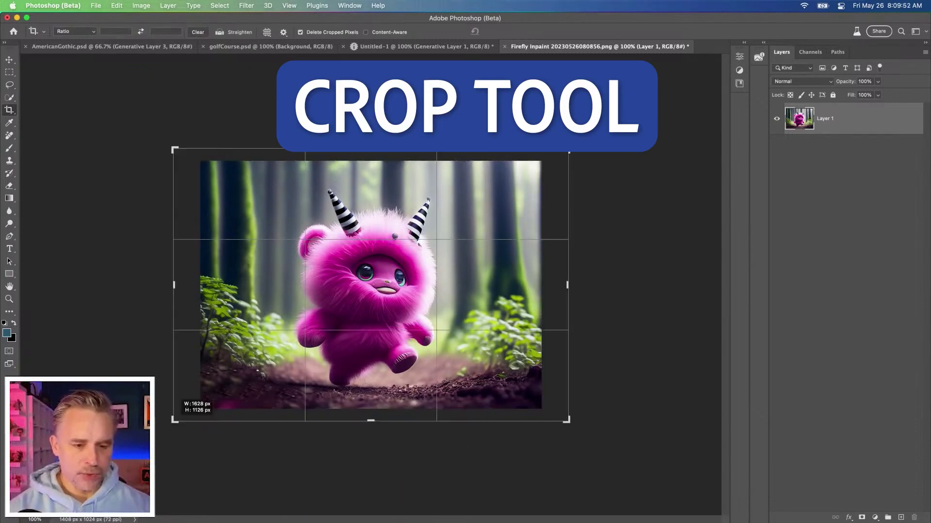
left_click_drag(541, 409, 718, 490)
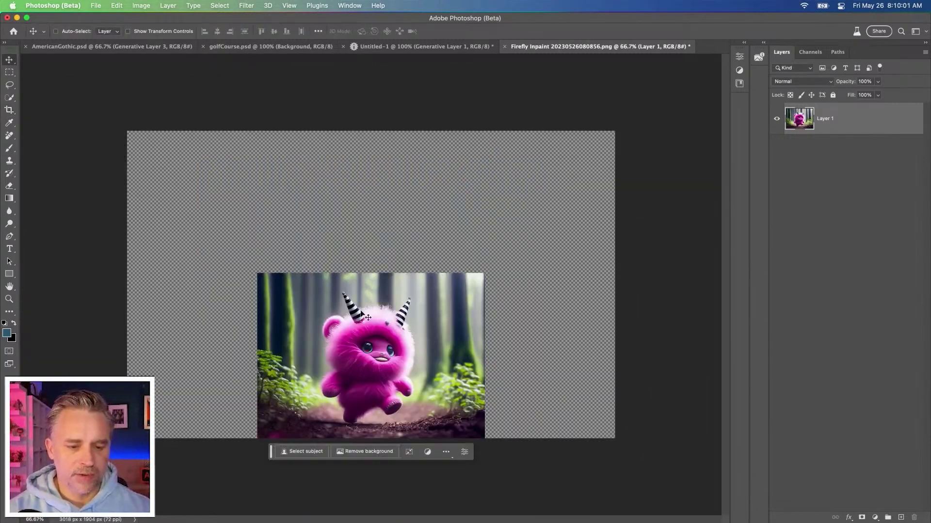
Step: Generate forest into the empty left, right and top-middle areas of the canvas
key("m")
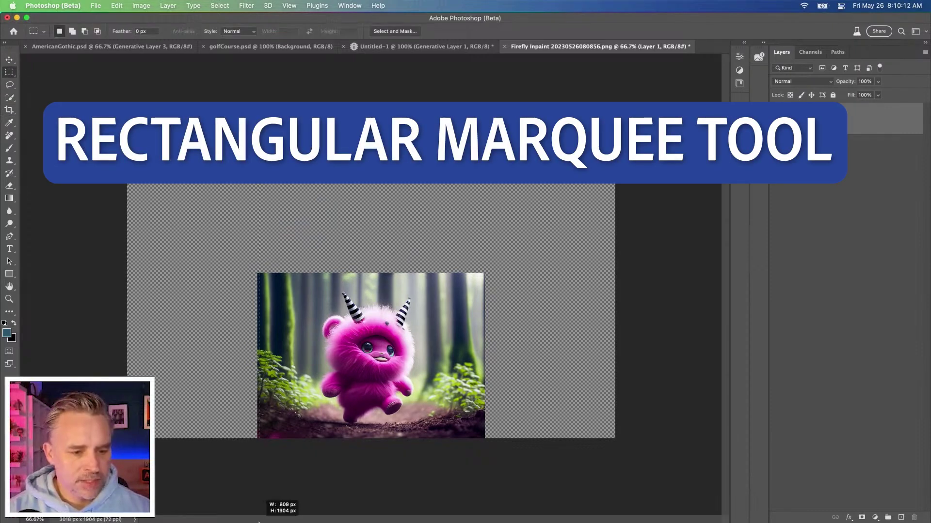
left_click_drag(262, 520, 260, 520)
left_click(252, 452)
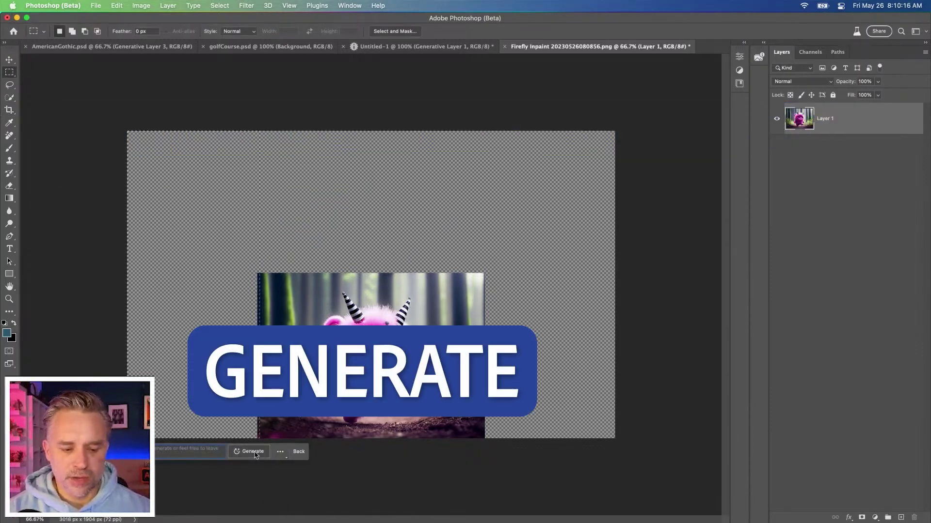
left_click(253, 452)
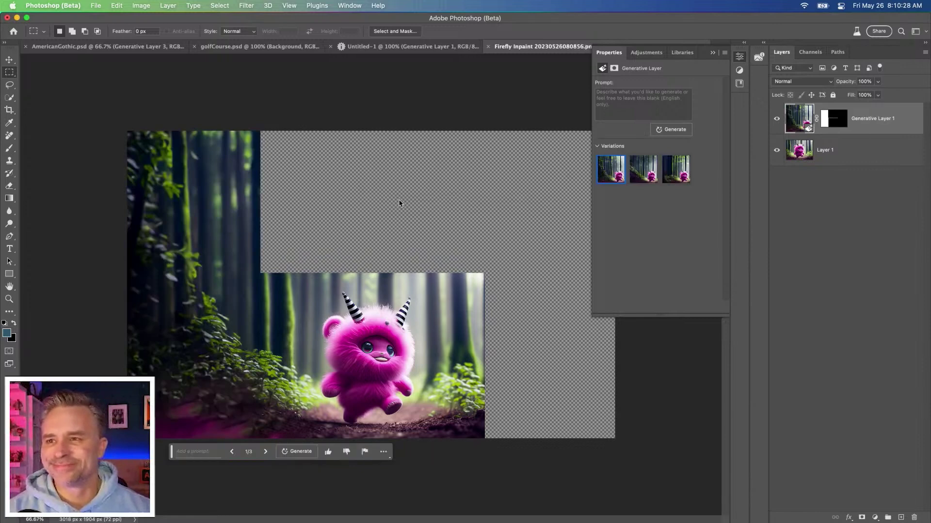
left_click(606, 452)
left_click_drag(485, 273, 260, 128)
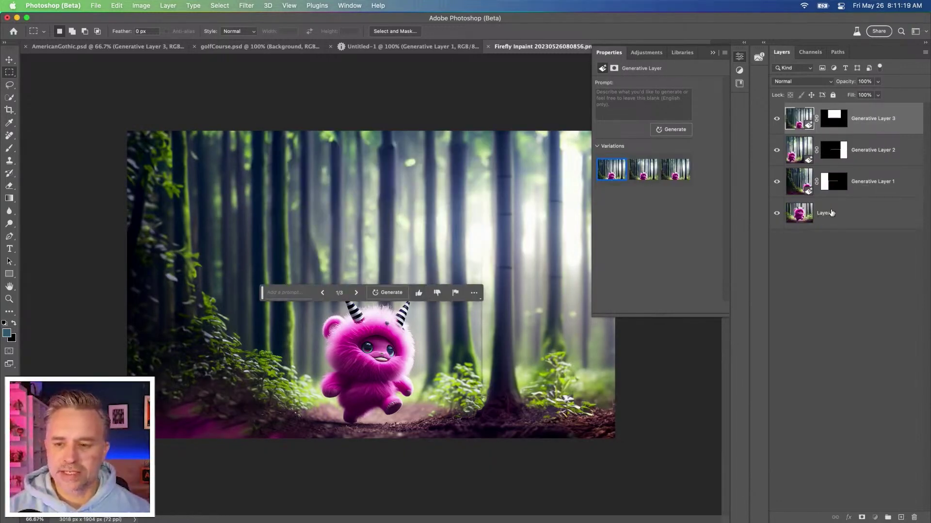
left_click(831, 213)
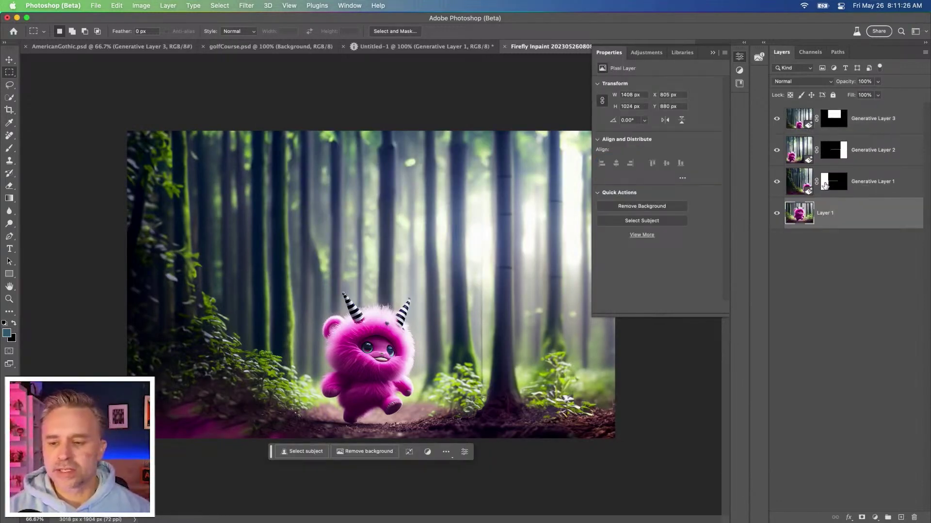
left_click(787, 178)
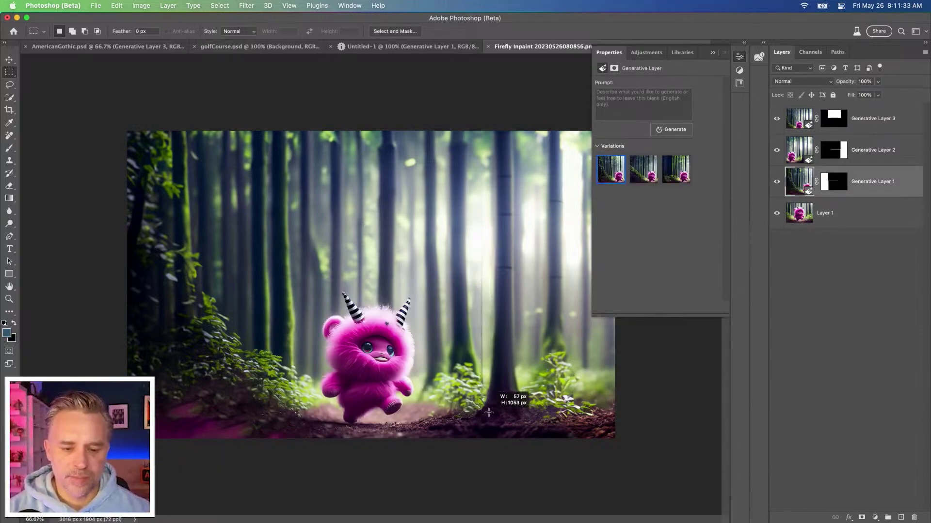
Step: Delete the bad Generative Layer 4 and regenerate a thin strip beside the central tree
left_click_drag(489, 414, 480, 246)
left_click(409, 429)
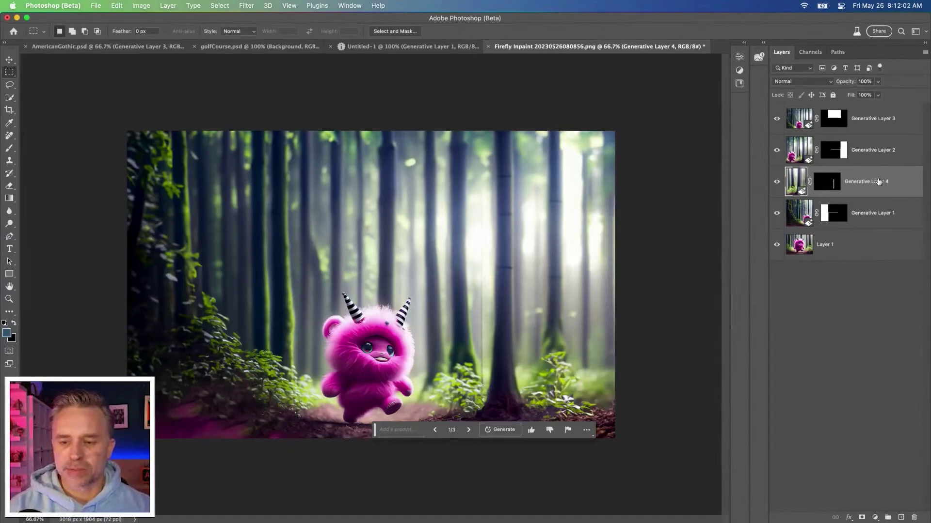
key("Delete")
left_click(881, 115)
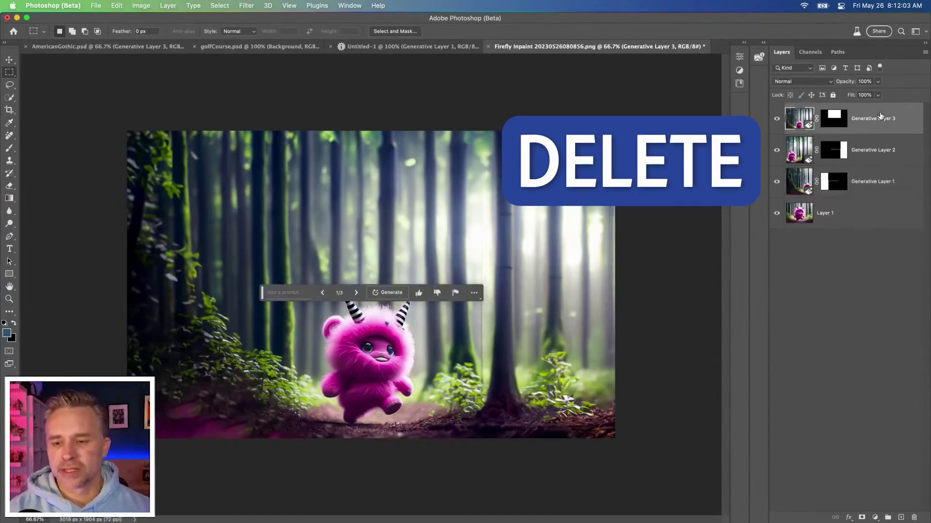
left_click_drag(477, 228, 484, 420)
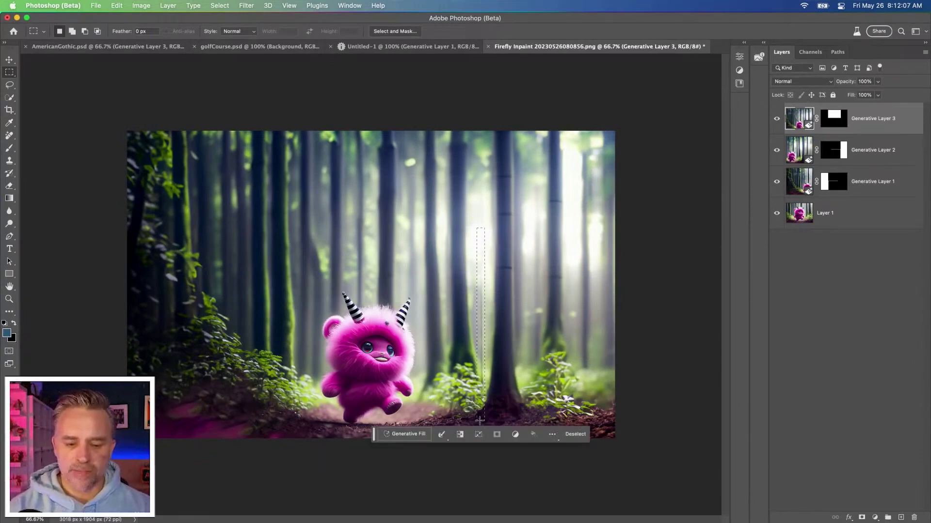
left_click(421, 435)
left_click(539, 438)
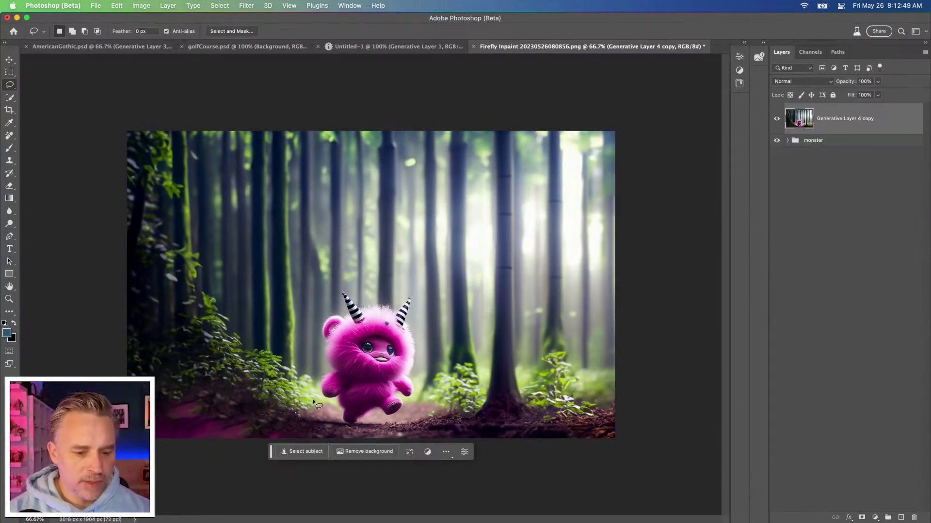
Step: Lasso the pink monster and generate a teal creature made of fur and branches, comparing with the original
left_click_drag(313, 400, 310, 362)
mouse_move(345, 280)
left_mouse_down()
mouse_move(427, 367)
mouse_move(425, 396)
mouse_move(390, 429)
mouse_move(338, 429)
mouse_move(313, 400)
left_mouse_up()
left_click(302, 447)
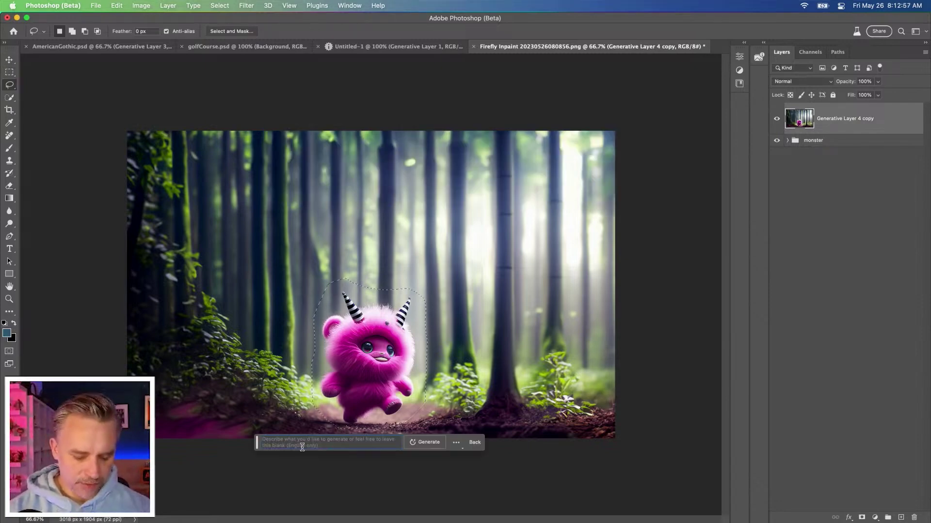
type("a cute fluffy pink ball animal running in a misty magical forest")
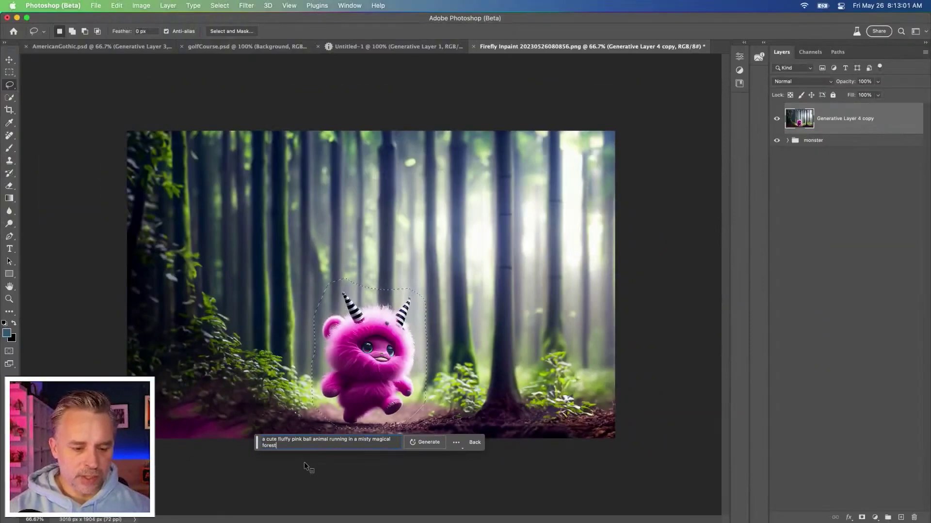
type("de of ")
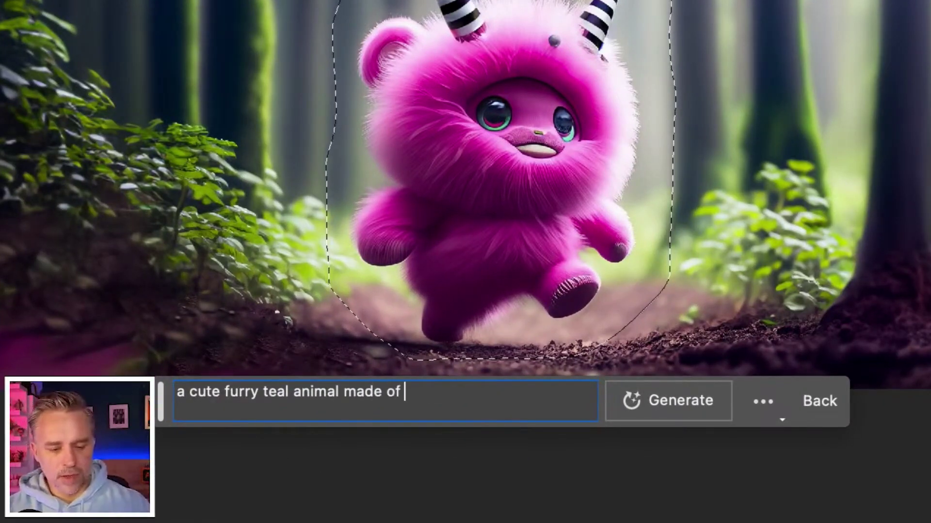
type("fur and branches")
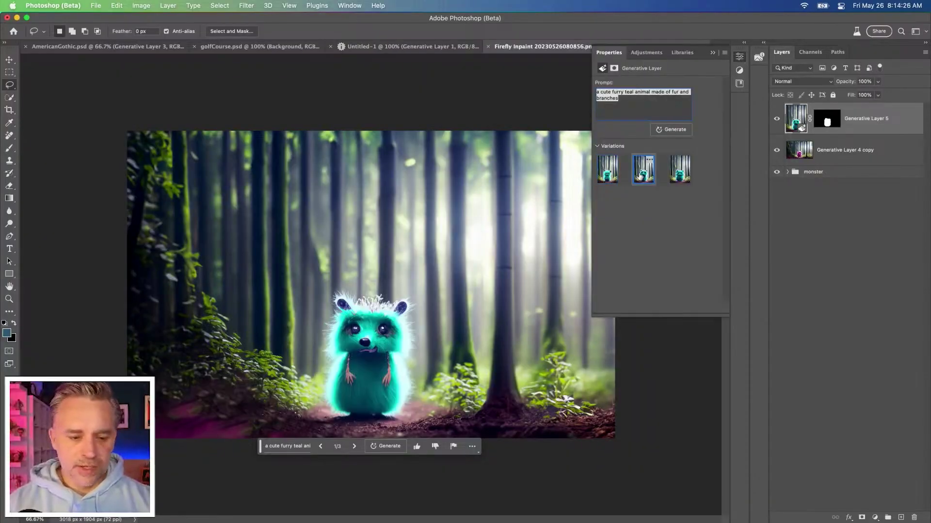
left_click(777, 125)
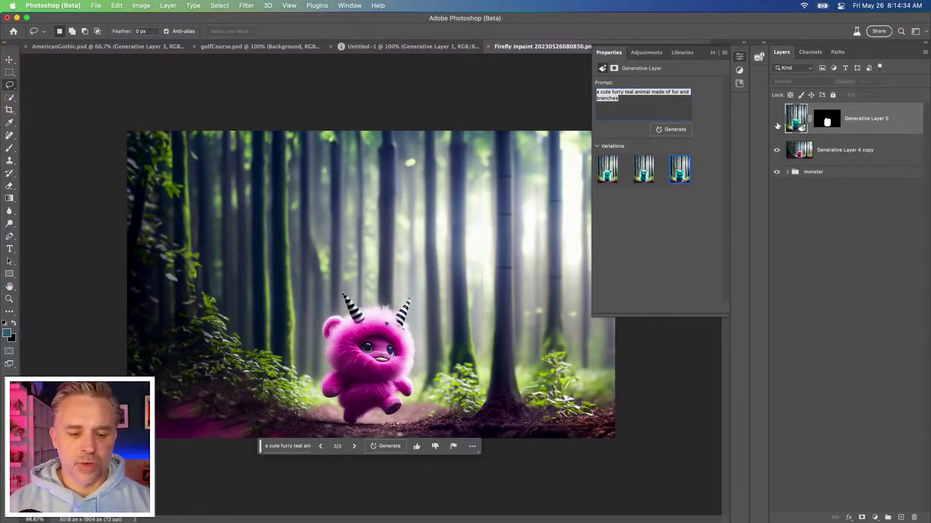
left_click(777, 121)
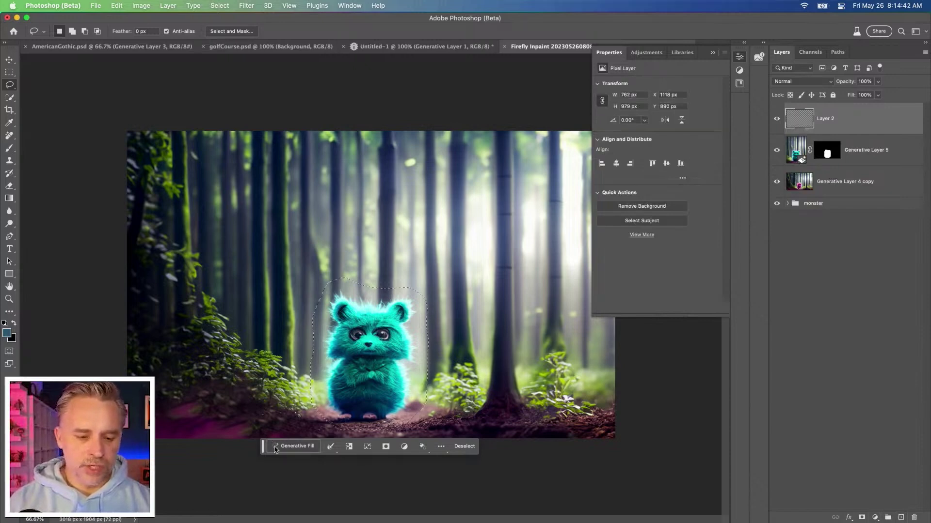
Step: Generate another creature variation, collapse the Properties panel and zoom out
left_click(275, 449)
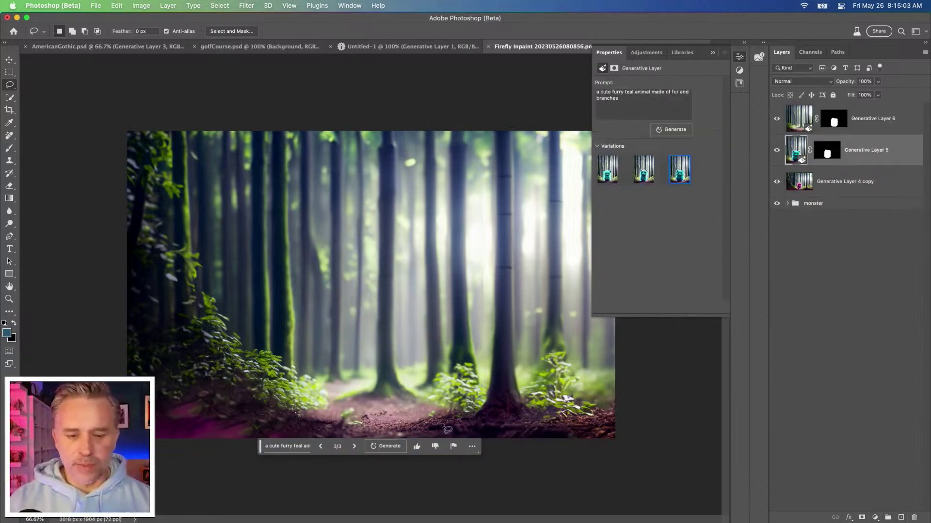
left_click(712, 53)
key("super+minus")
key("super+minus")
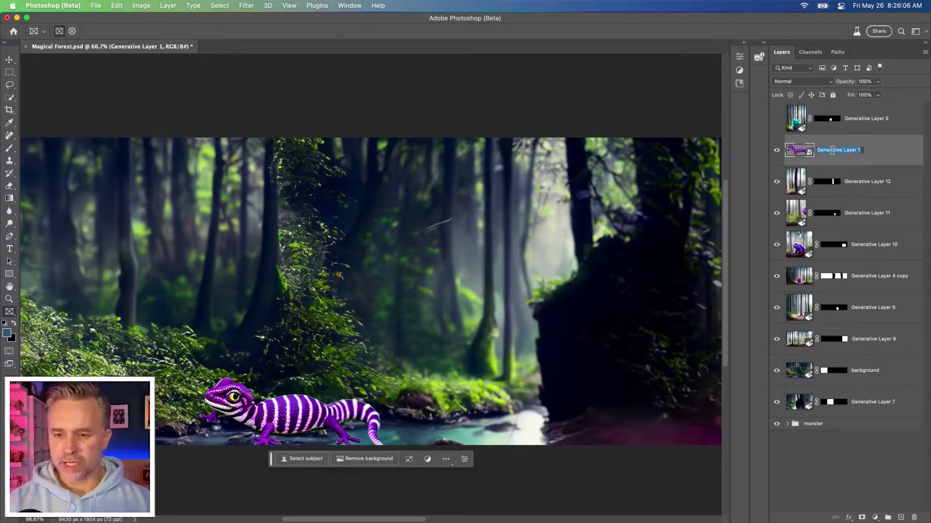
Step: Rename Generative Layer 1 to 'lizard'
key("BackSpace")
type("lizard")
key("Return")
Step: Harmonize the lizard to the background layer with Neural Filters, then touch up its mask edge
left_click(245, 6)
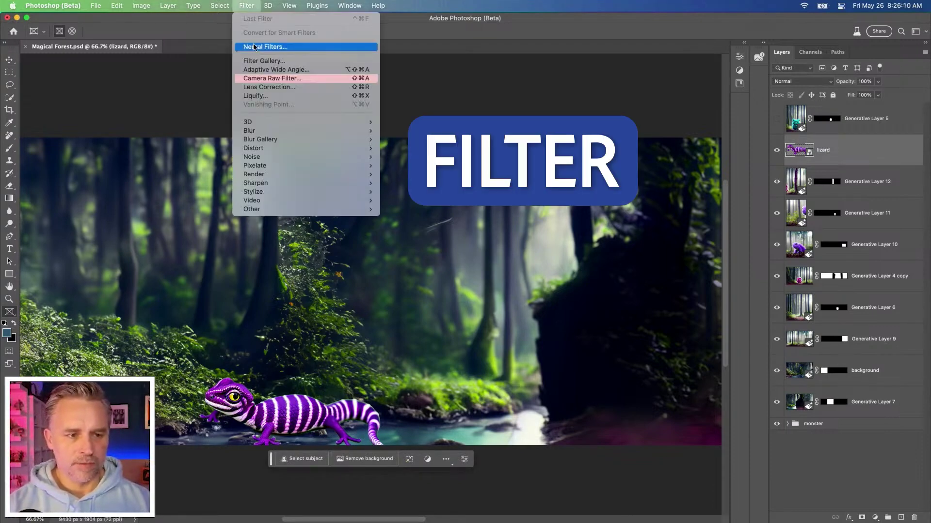
left_click(272, 48)
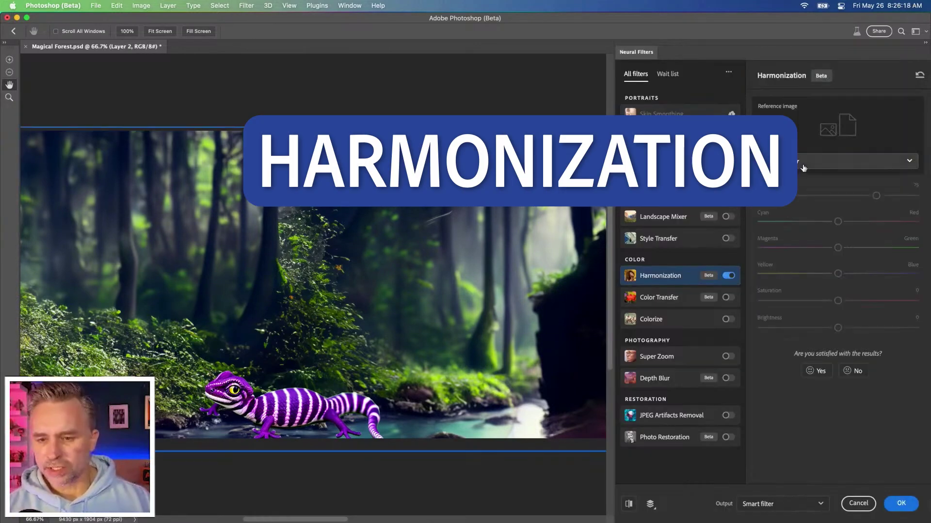
left_click(803, 165)
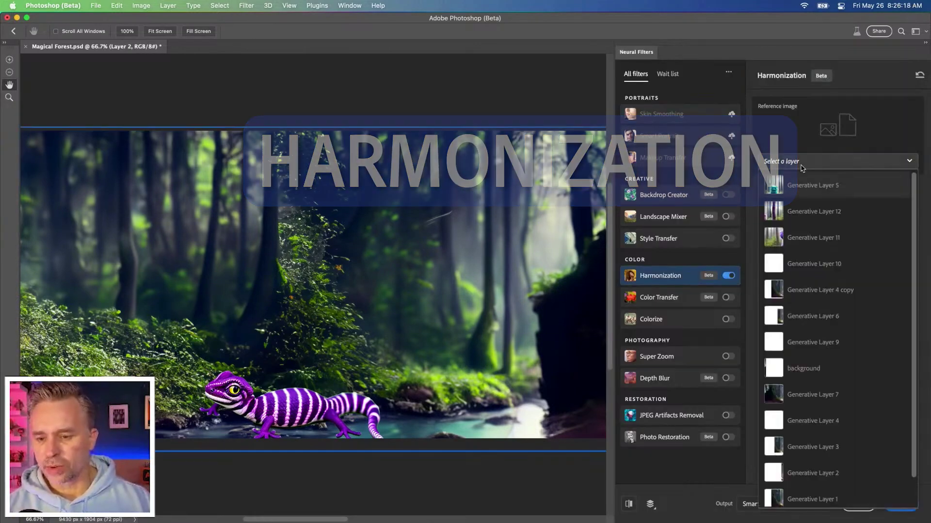
left_click(807, 370)
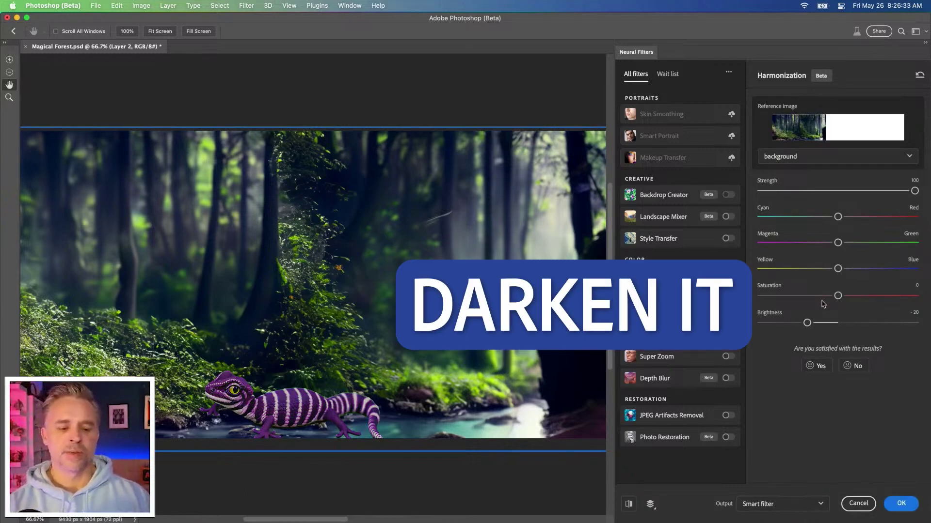
left_click(900, 503)
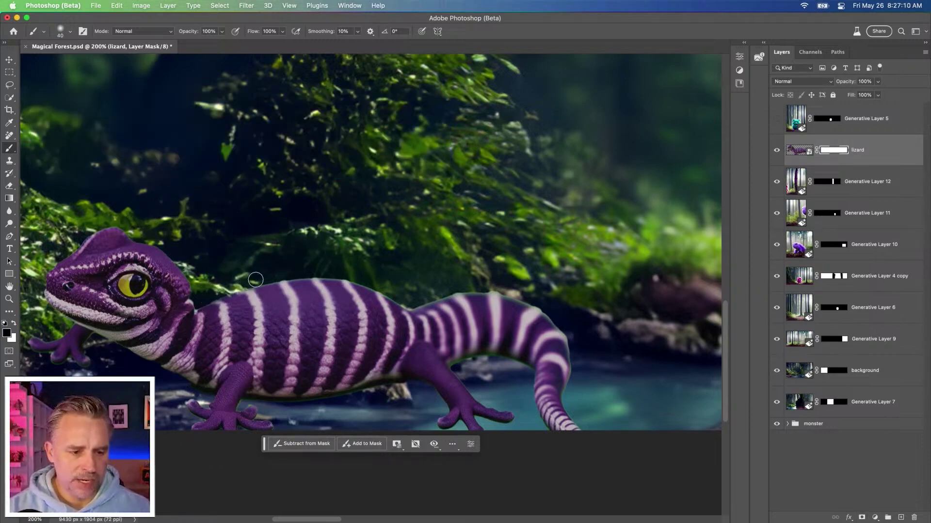
left_click_drag(257, 278, 340, 274)
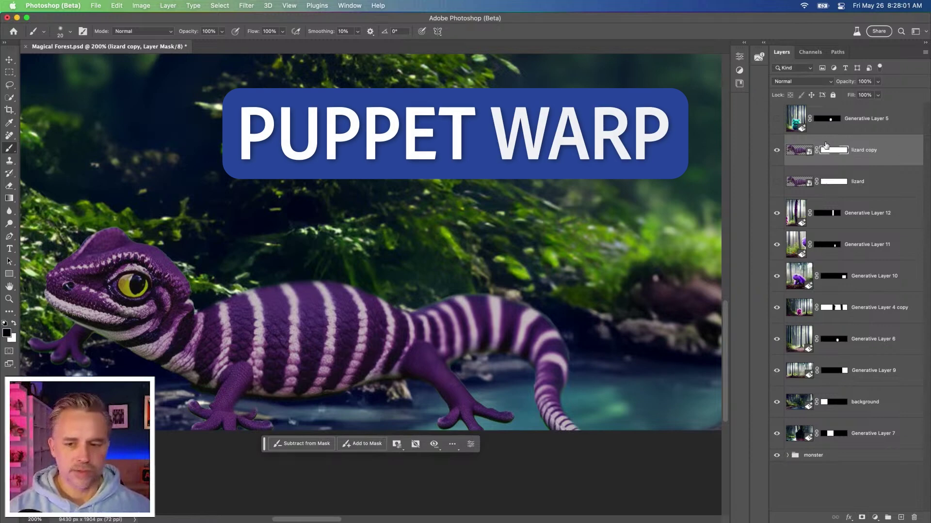
Step: Puppet-warp the lizard copy's tail and front foot downward, then soften its mask with a 0% hardness brush
left_click(124, 6)
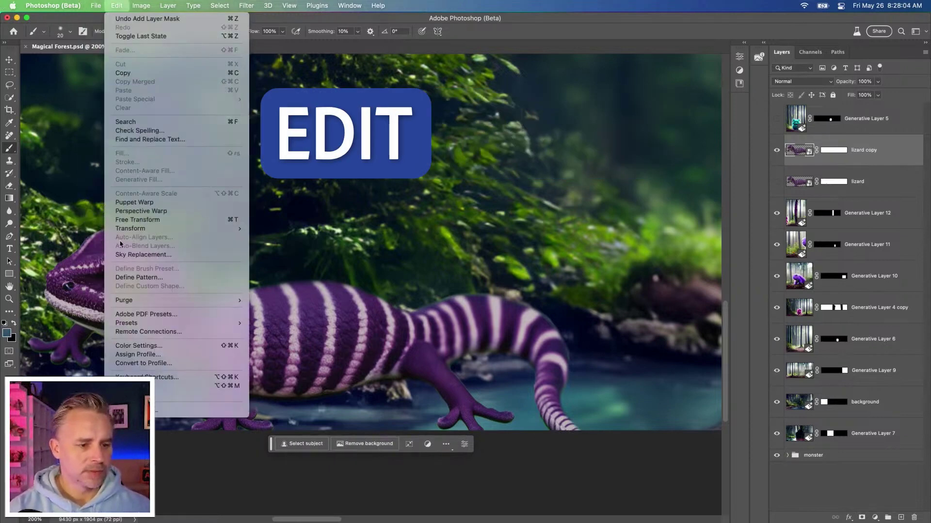
left_click(136, 202)
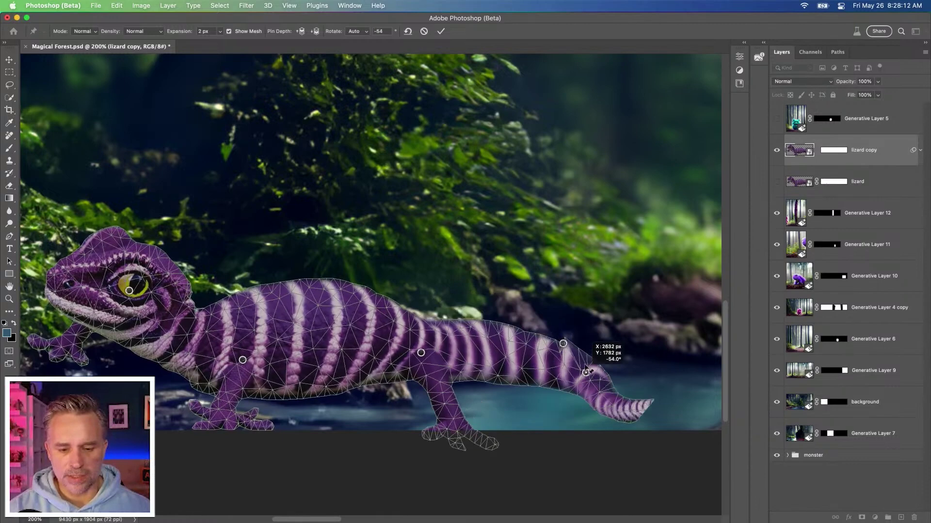
left_click_drag(590, 390, 570, 401)
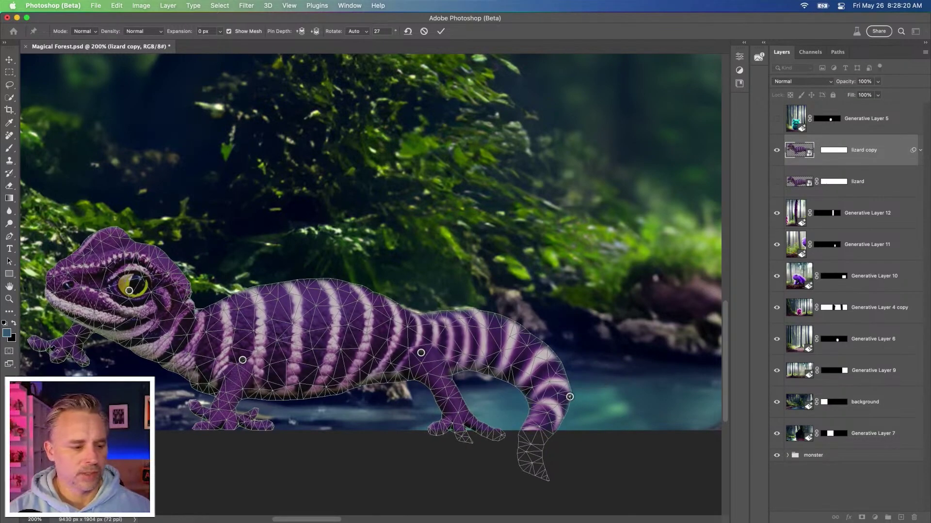
left_click_drag(67, 350, 86, 361)
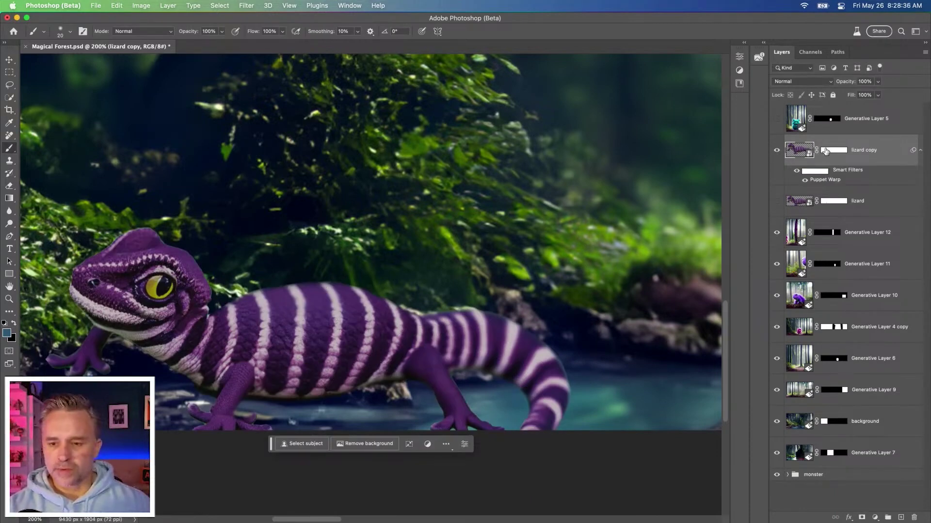
left_click(827, 150)
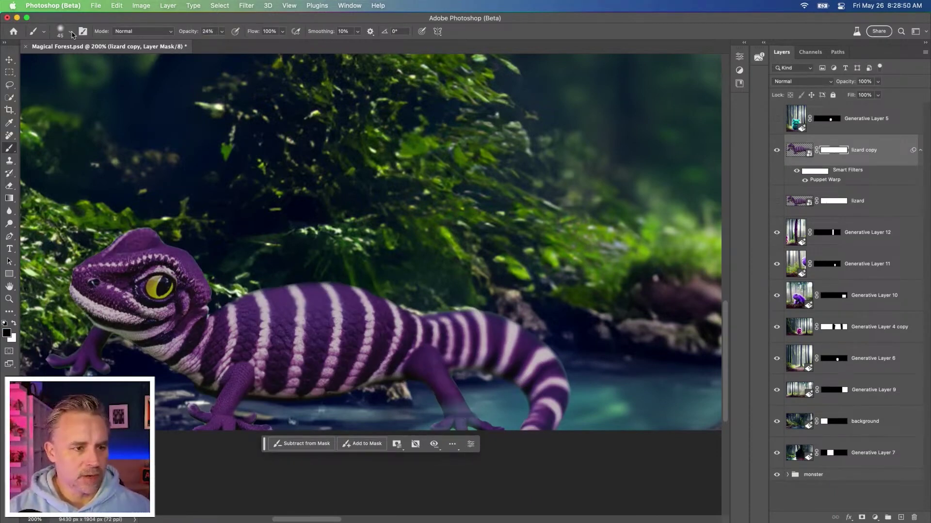
left_click(70, 33)
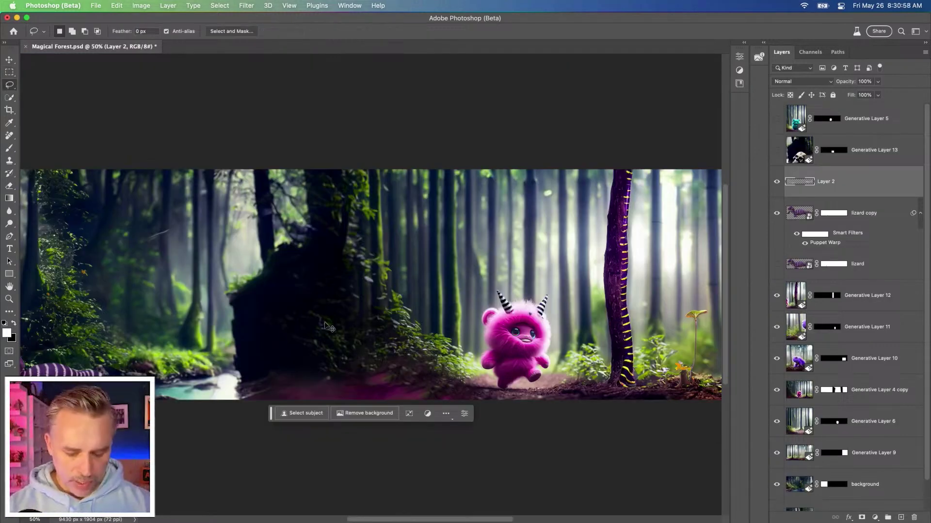
Step: Generate colourful flowers in a selection beside the fern
key("super+equal")
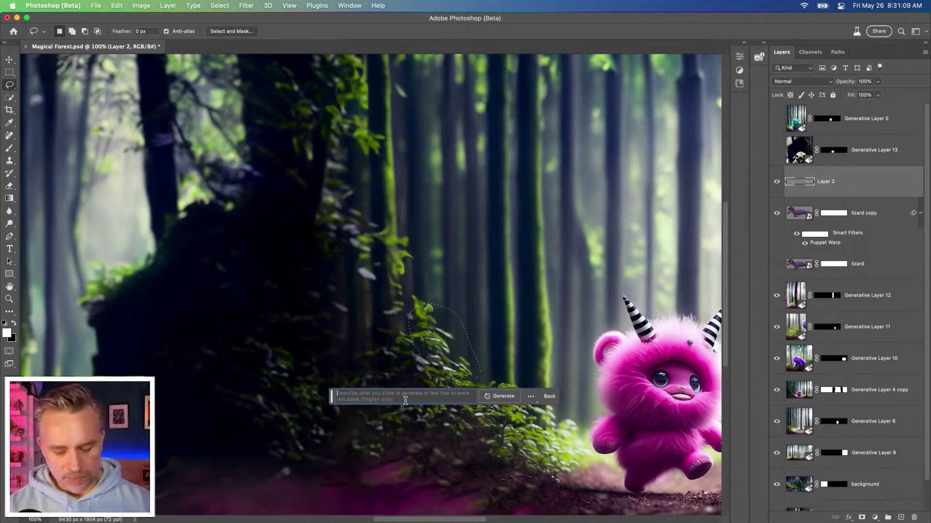
type("d")
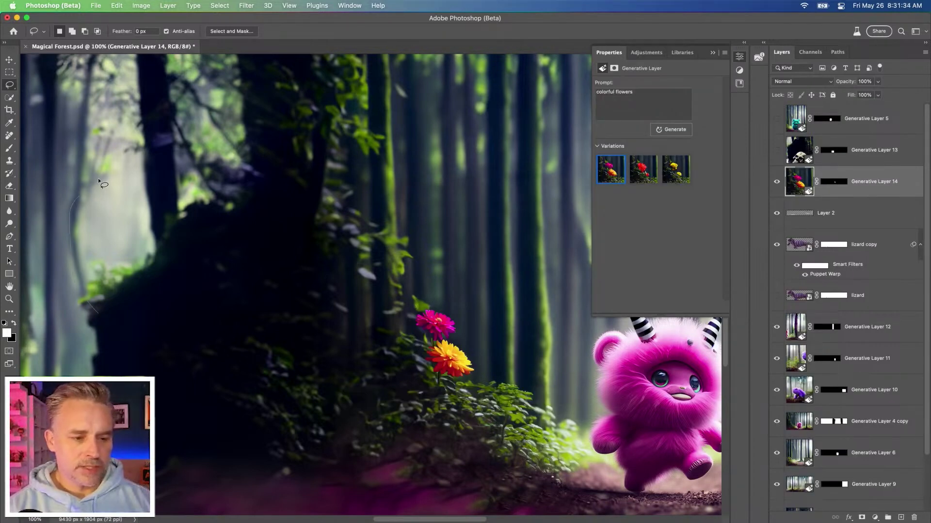
mouse_move(100, 182)
left_mouse_down()
mouse_move(150, 177)
mouse_move(179, 231)
mouse_move(163, 284)
mouse_move(123, 315)
left_mouse_up()
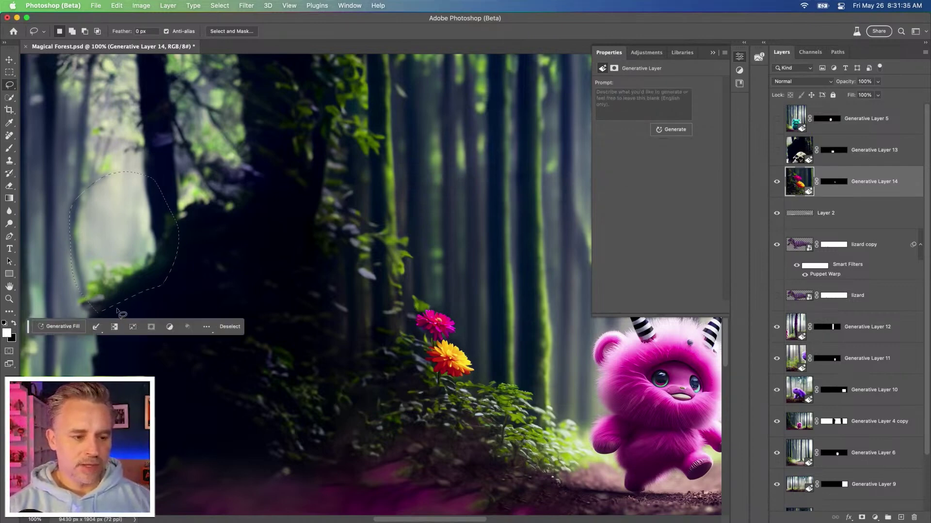
left_click(44, 326)
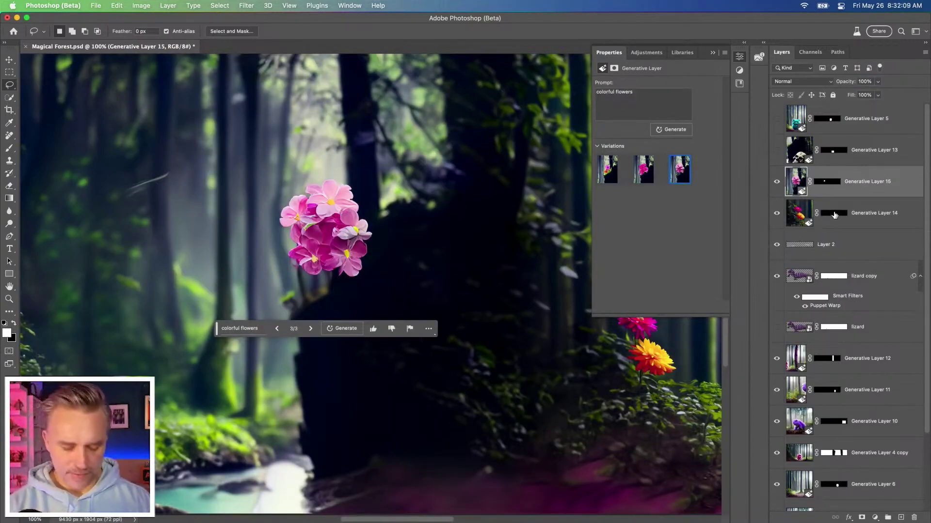
Step: Apply a 4.2 px Gaussian Blur to the pink flower cluster
key("super+j")
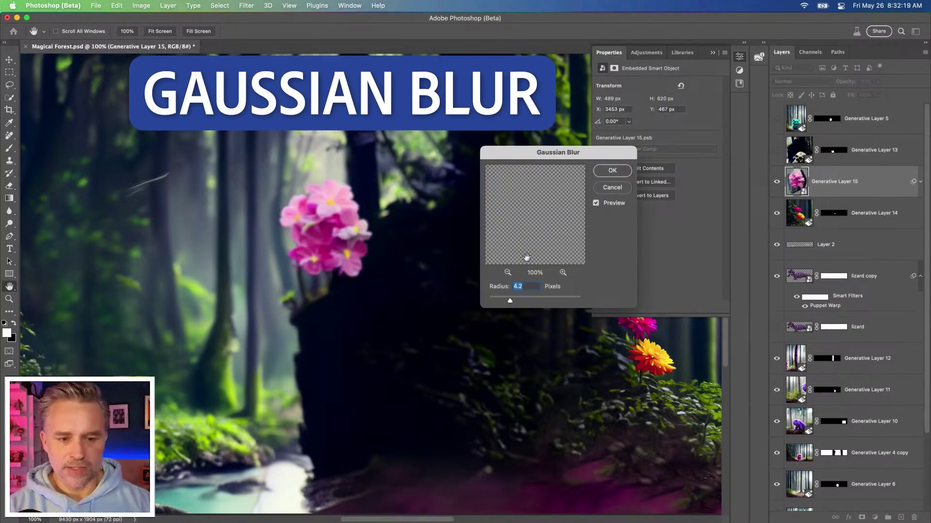
left_click(612, 170)
key("l")
key("super+minus")
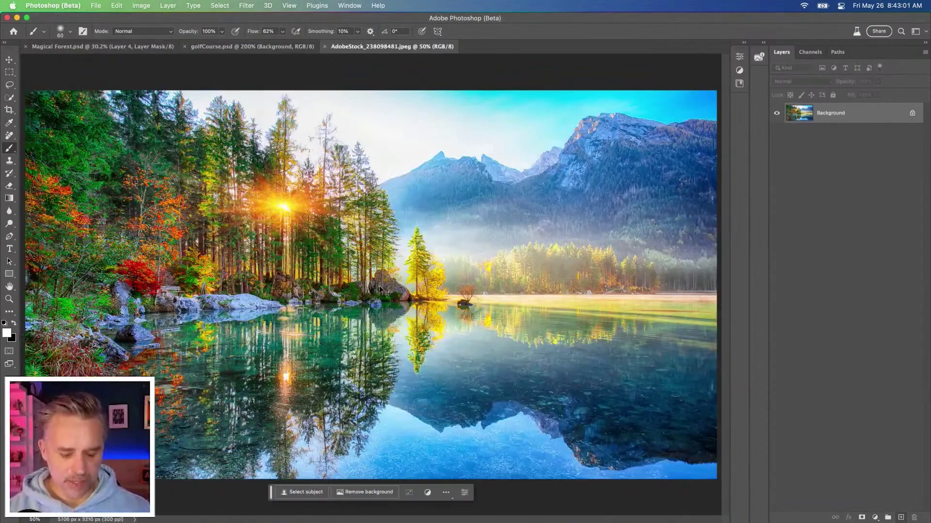
Step: Generate a 'boat' on the lake and compare it against the original
key("super+plus")
left_click(9, 71)
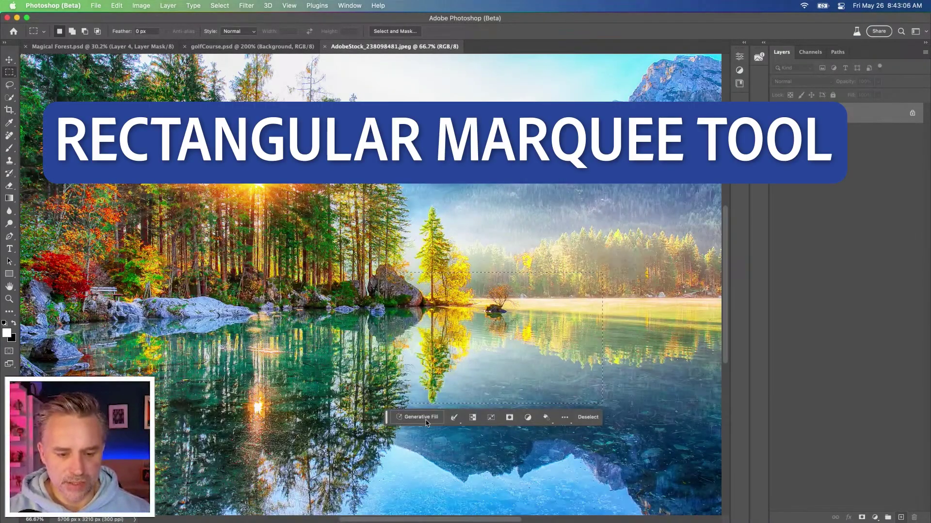
left_click(421, 418)
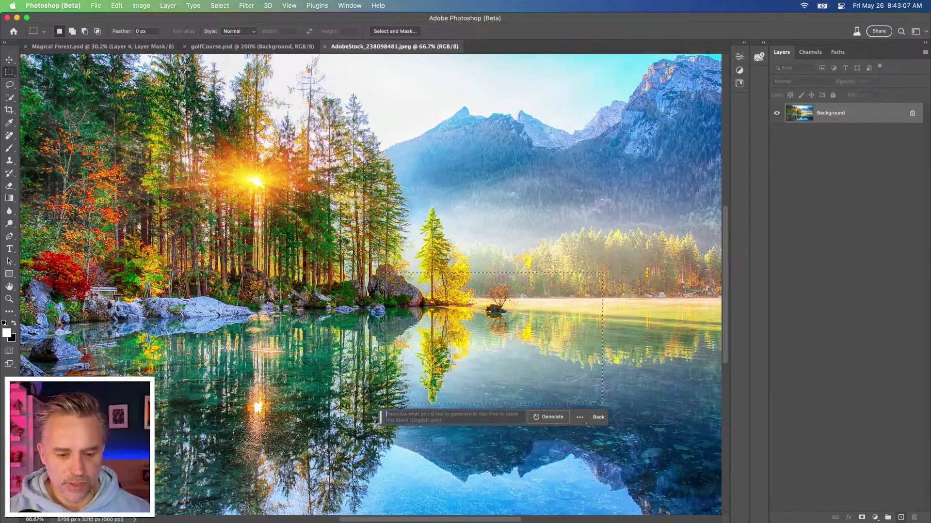
type("boat")
left_click(547, 417)
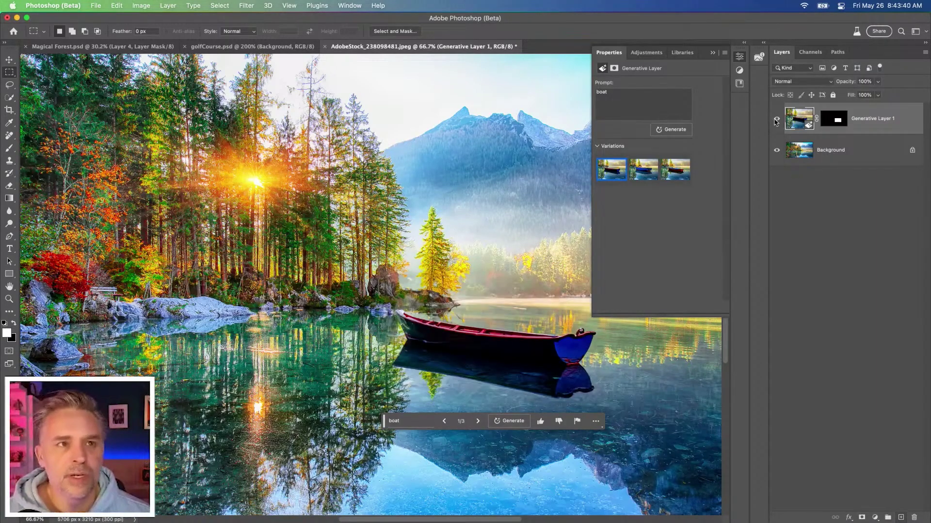
left_click(776, 120)
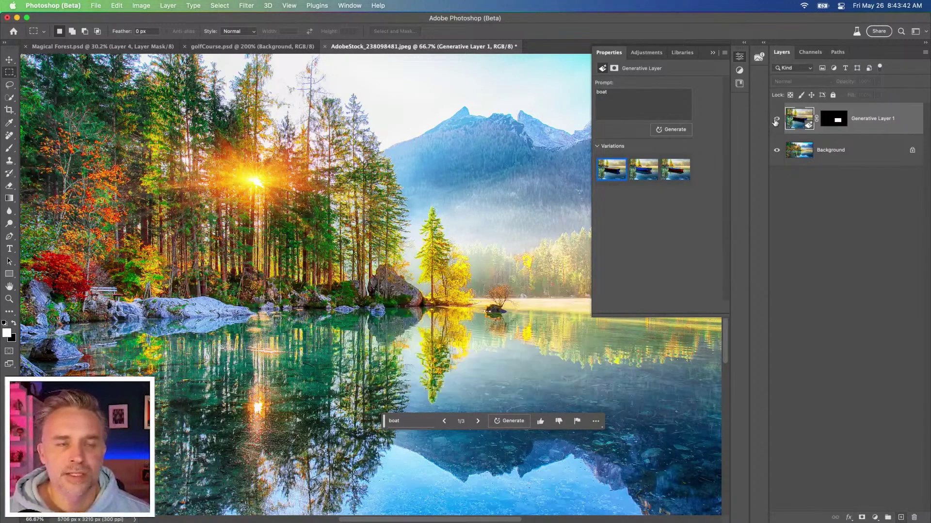
left_click(776, 120)
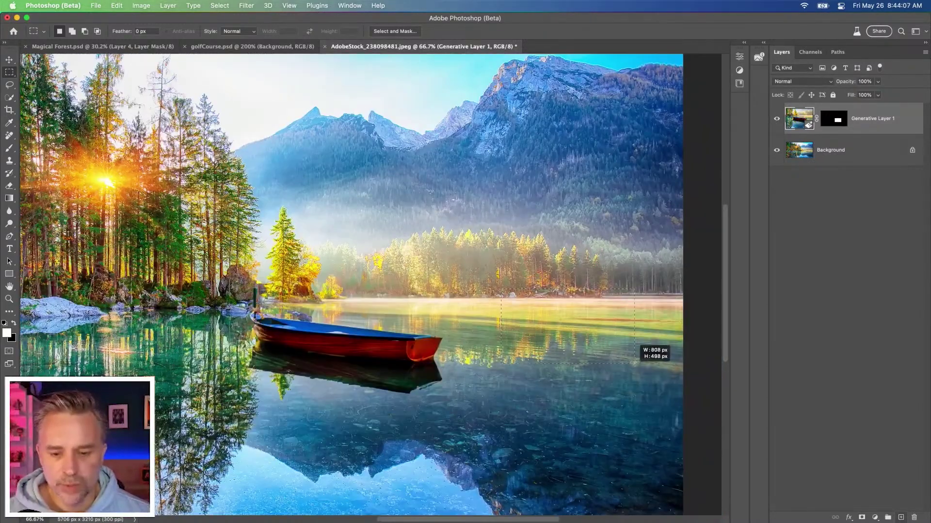
Step: Generate a sea monster in another lake patch and keep the second variation
left_click_drag(636, 363, 661, 369)
type("sea monster")
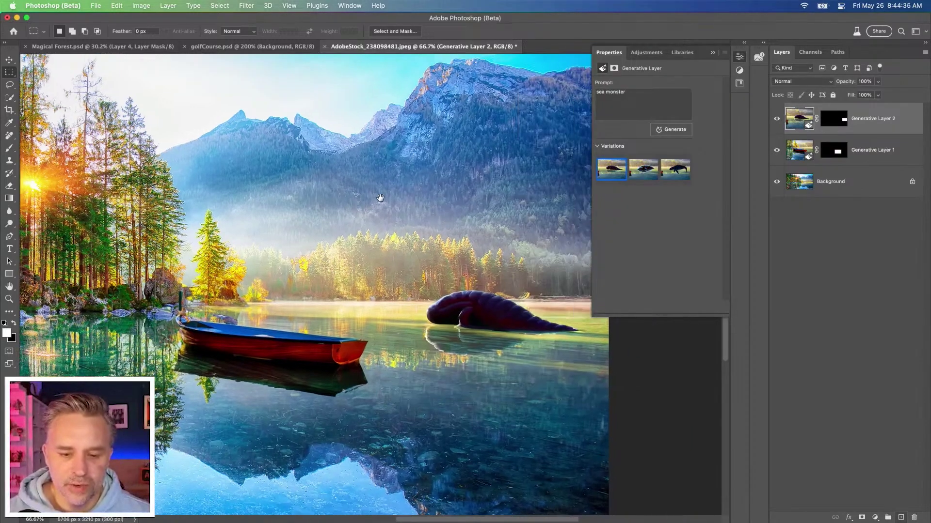
left_click(634, 175)
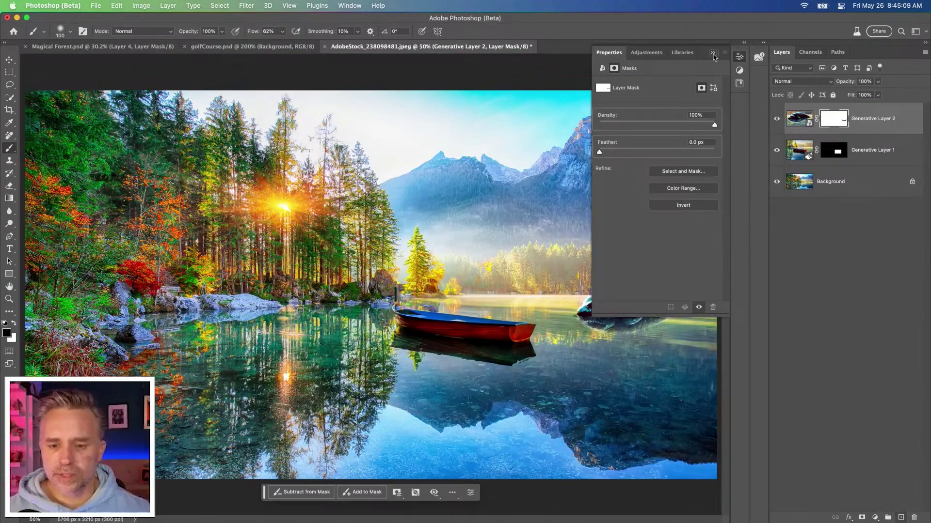
Step: Zoom to 100% on the boat and sea monster and add a Curves layer clipped to the monster
left_click(712, 52)
key("super+1")
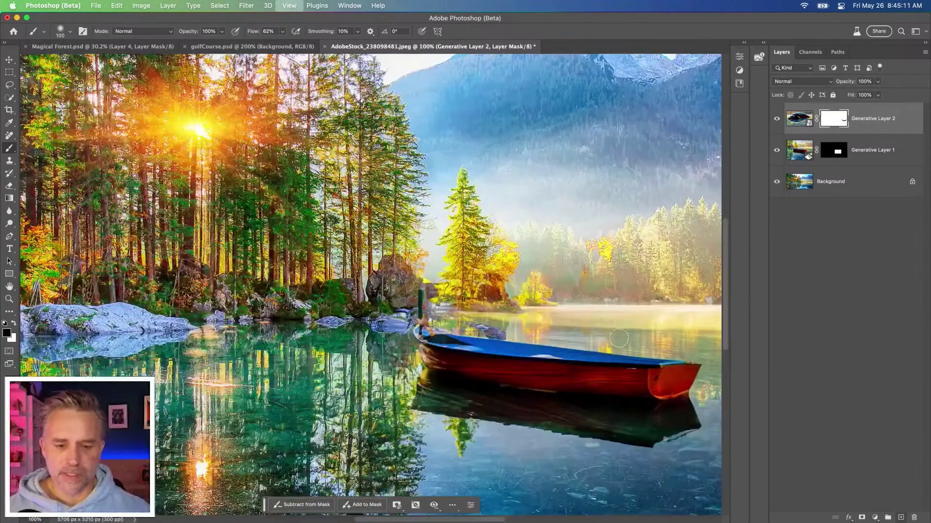
left_click_drag(564, 373, 306, 384)
left_click_drag(552, 303, 469, 297)
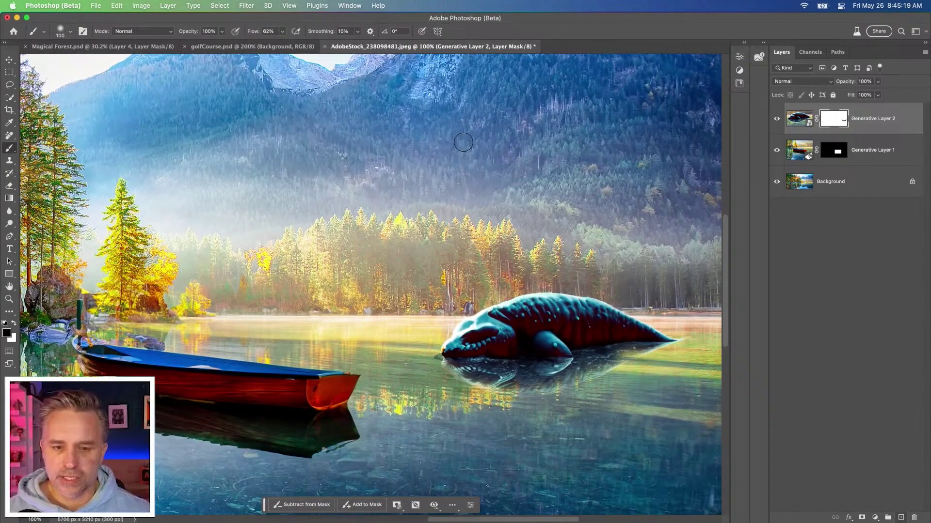
key("super+m")
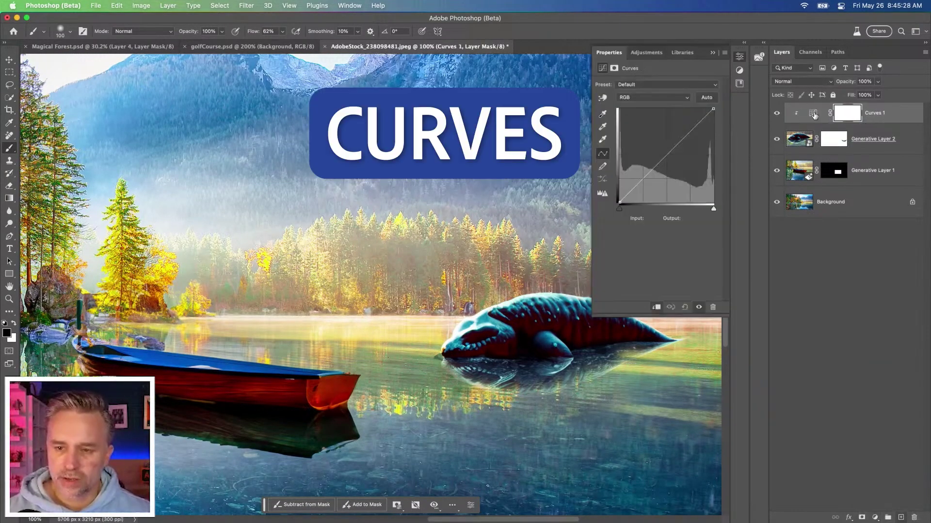
left_click(785, 136, "alt")
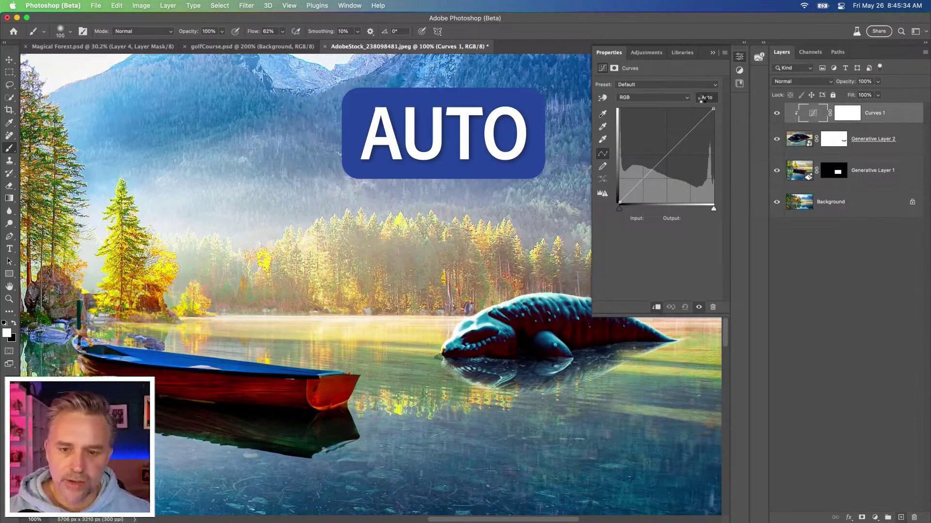
Step: Auto-correct with Find Dark & Light Colors, using a darkened mountain blue for shadows and misty blue for highlights
left_click(701, 97, "alt")
left_click(395, 229)
left_click_drag(410, 185, 657, 281)
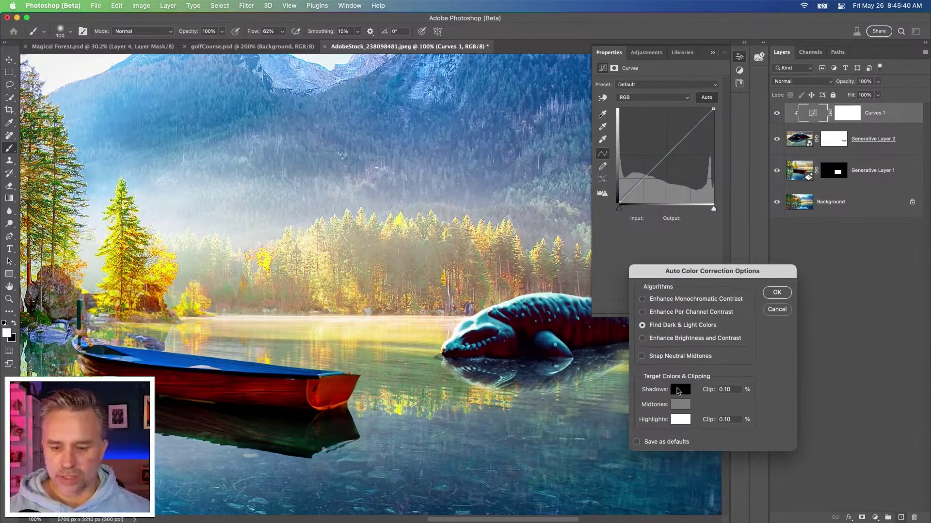
left_click(680, 390)
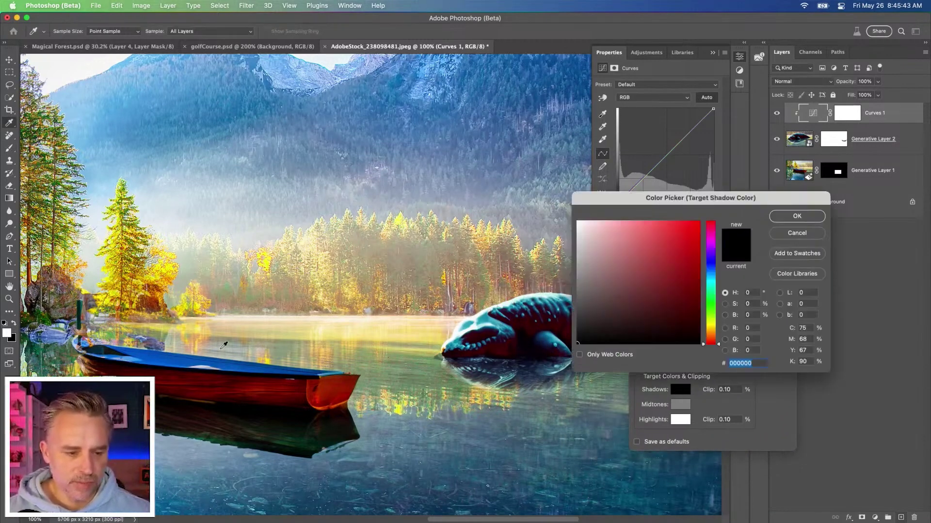
left_click(139, 135)
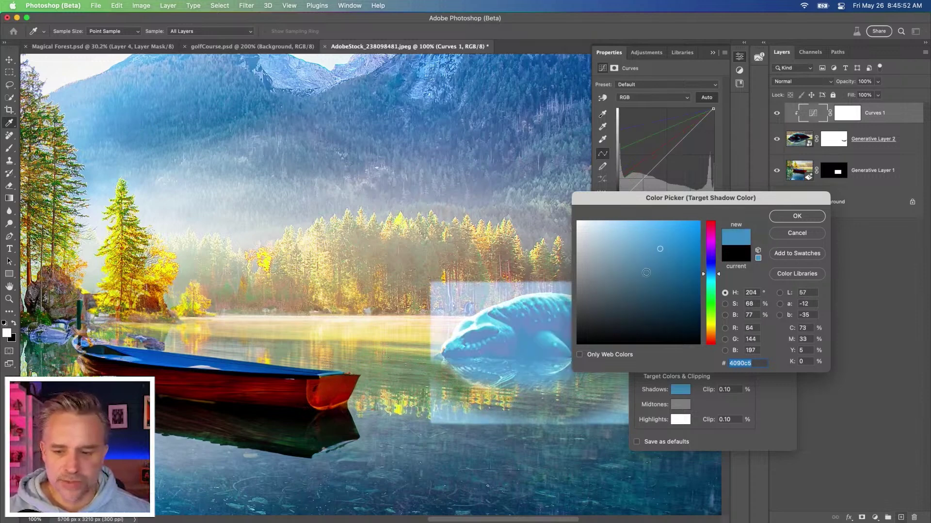
left_click(651, 303)
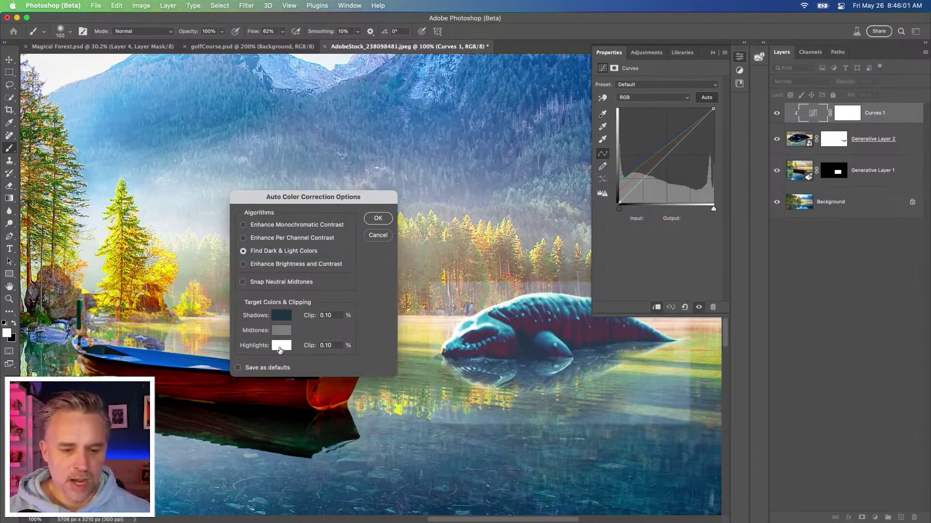
left_click(280, 347)
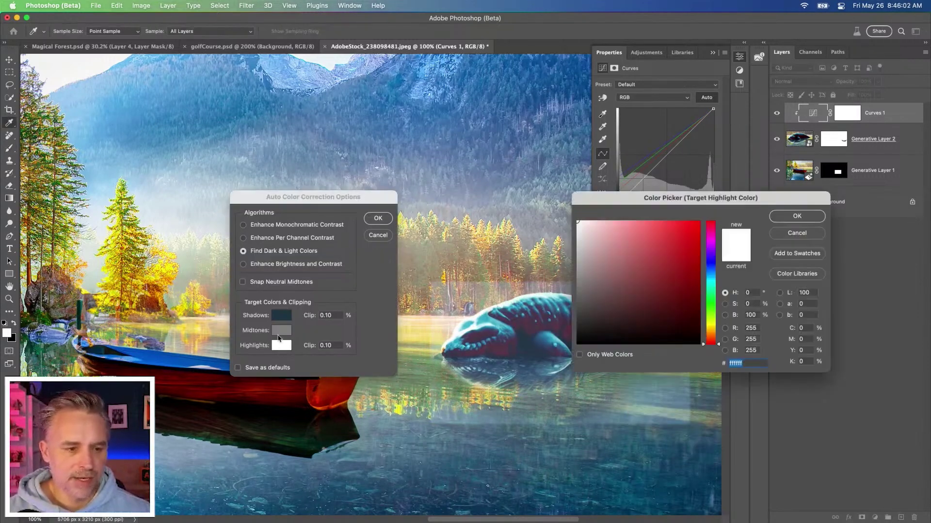
left_click(171, 211)
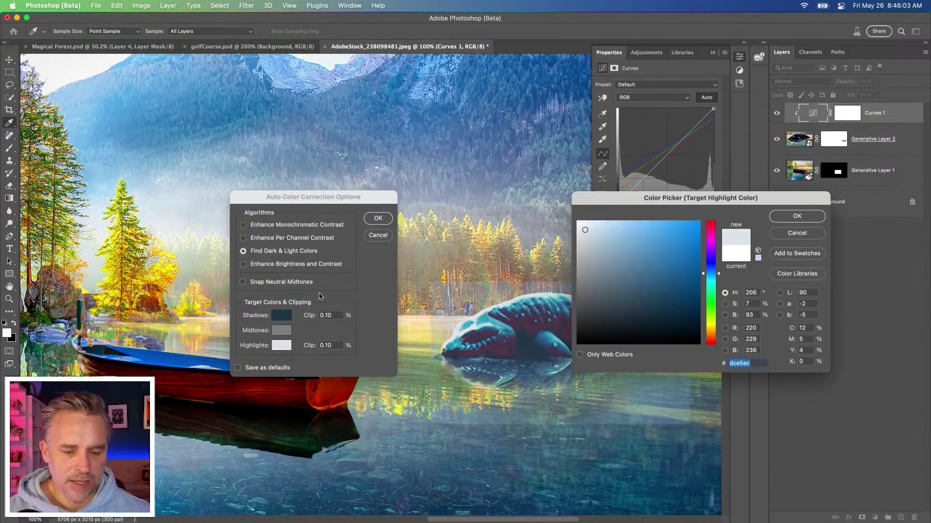
left_click(803, 217)
left_click(378, 219)
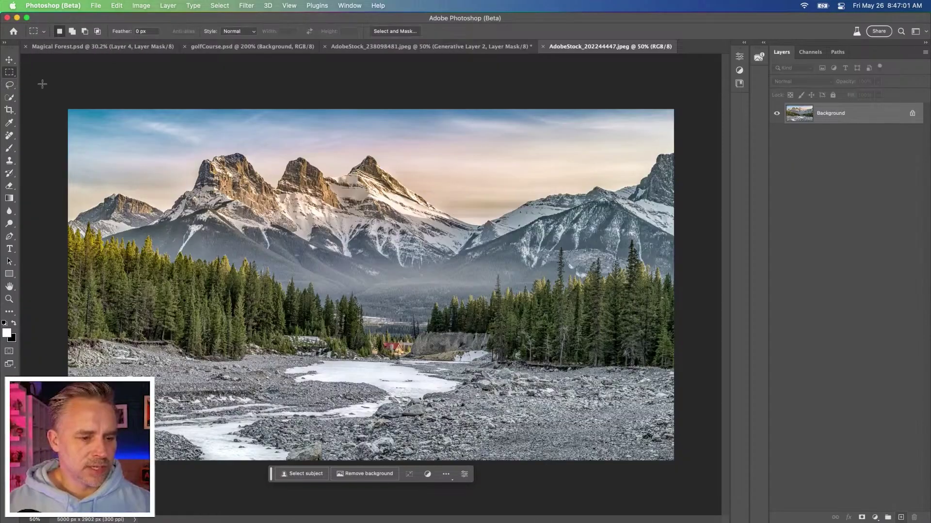
Step: Delete a strip across the valley photo's top to transparency, then open sunset photo AdobeStock_296354410.jpeg
left_click(42, 83)
left_click_drag(433, 216, 819, 239)
key("Delete")
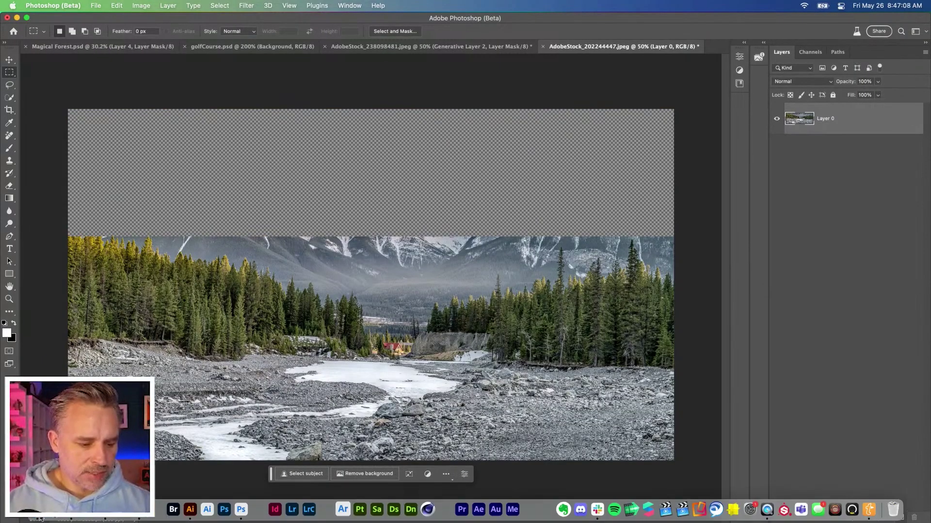
left_click(187, 508)
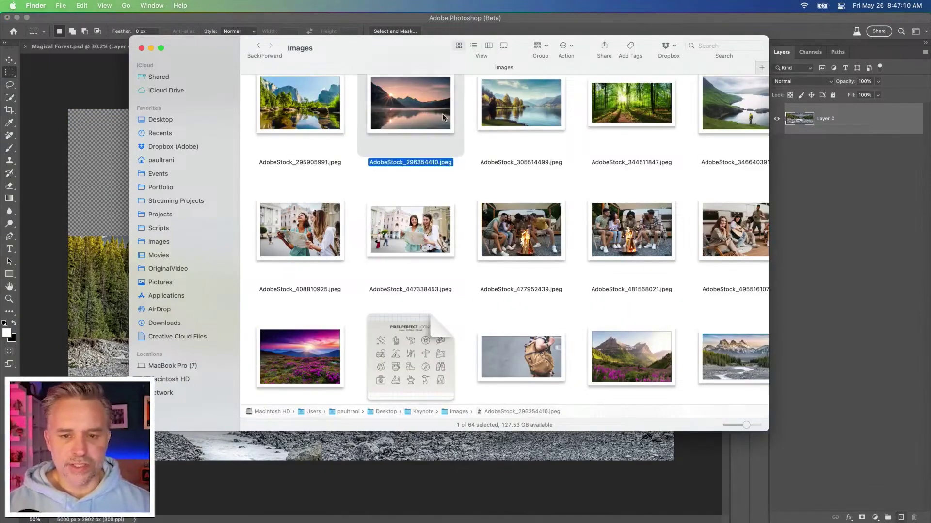
double_click(424, 110)
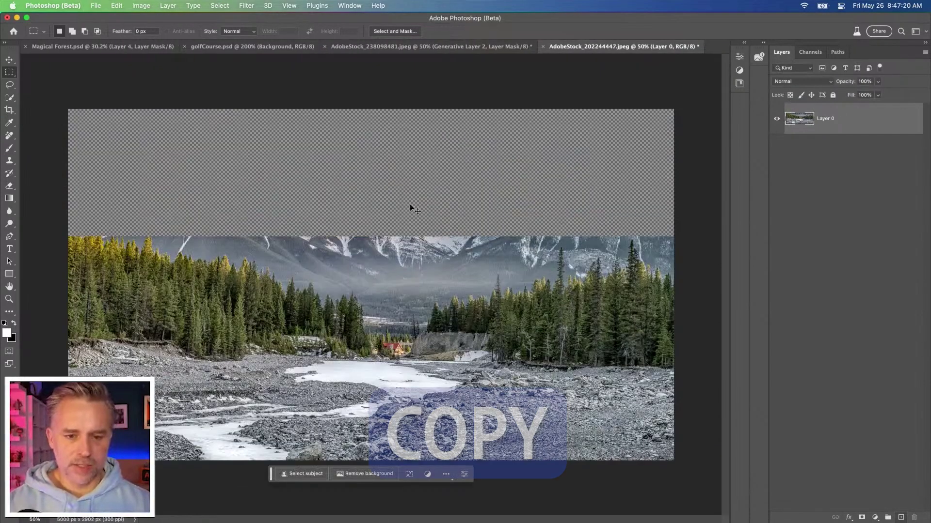
Step: Paste the sunset sky into the valley document, move it to the canvas top, and resize it
key("super+v")
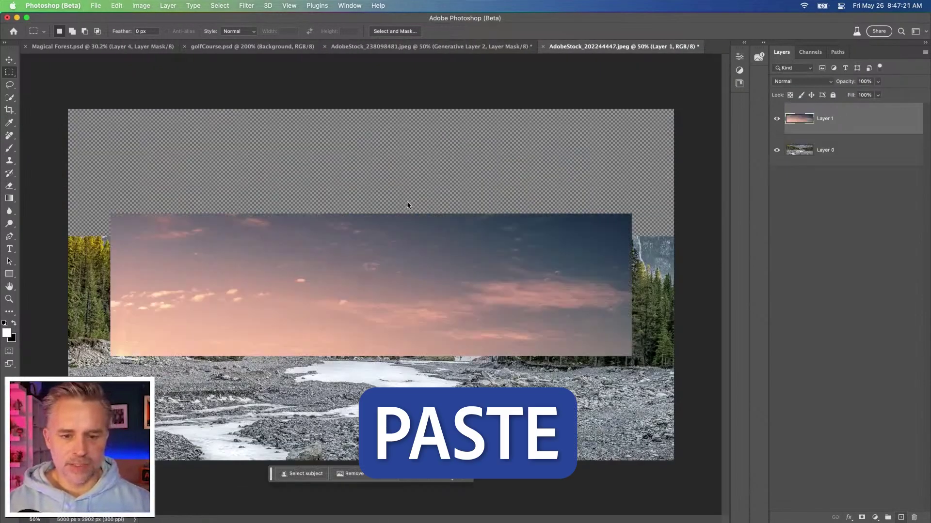
key("super+minus")
key("v")
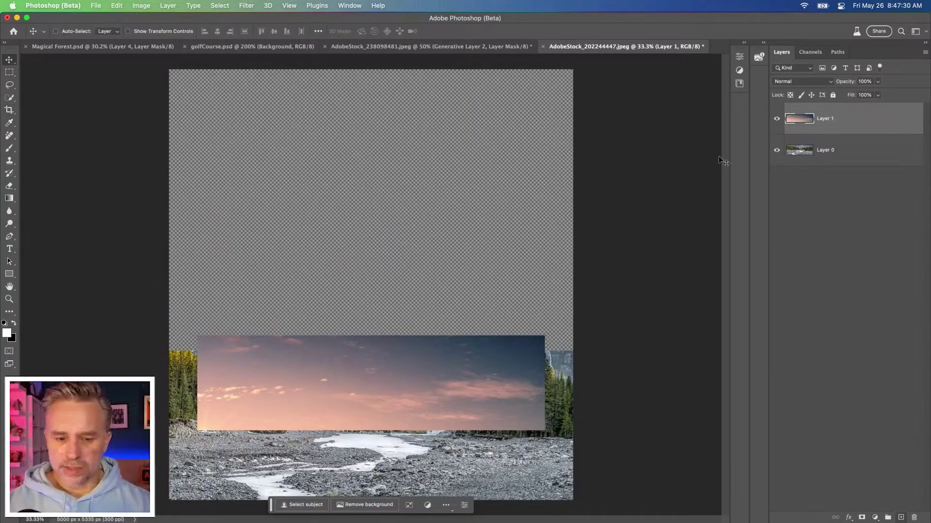
left_click_drag(274, 409, 307, 139)
key("super+t")
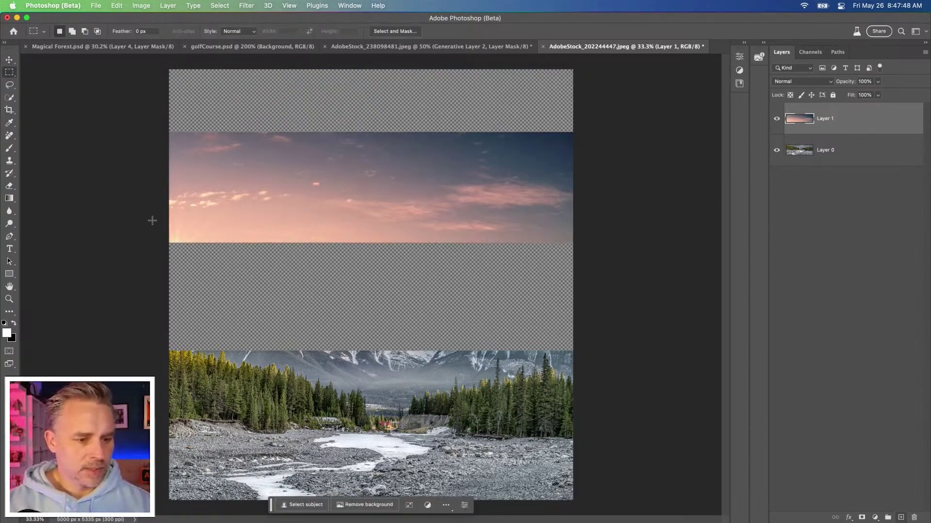
Step: Generative Fill the gap above the forest and the empty top of the canvas, then select the new generated layer
left_click_drag(169, 223, 615, 373)
left_click(275, 386)
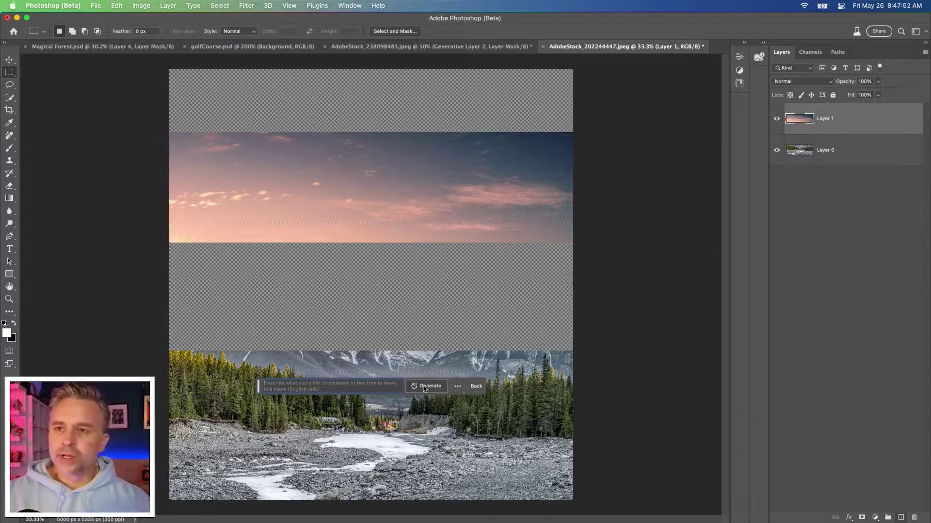
left_click(425, 386)
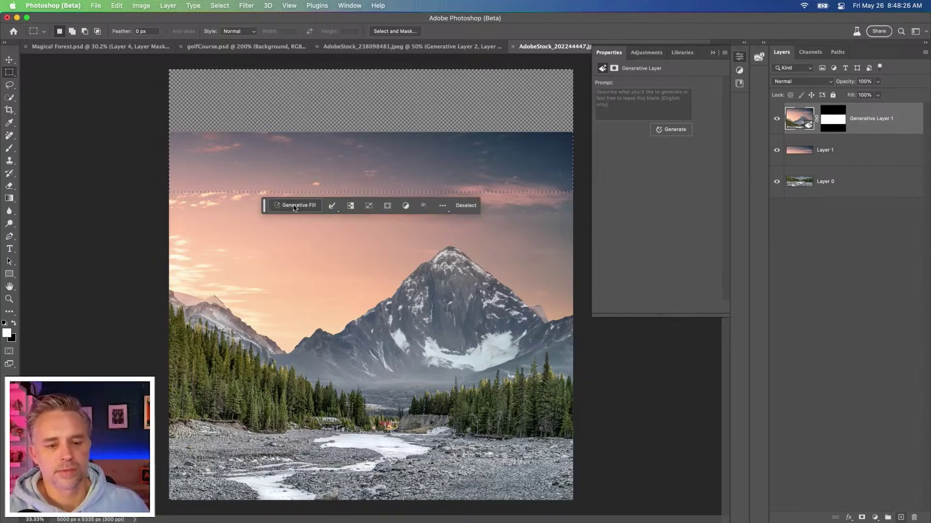
left_click(293, 206)
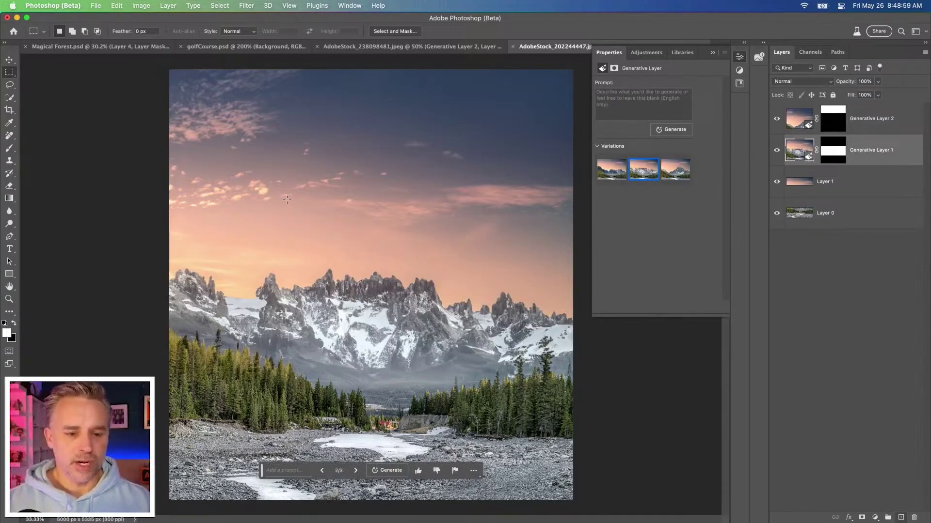
left_click(884, 126)
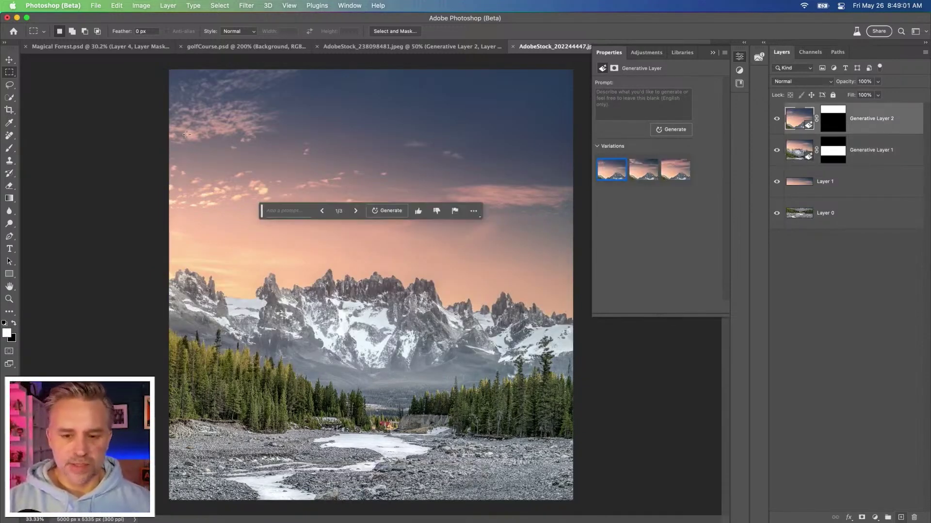